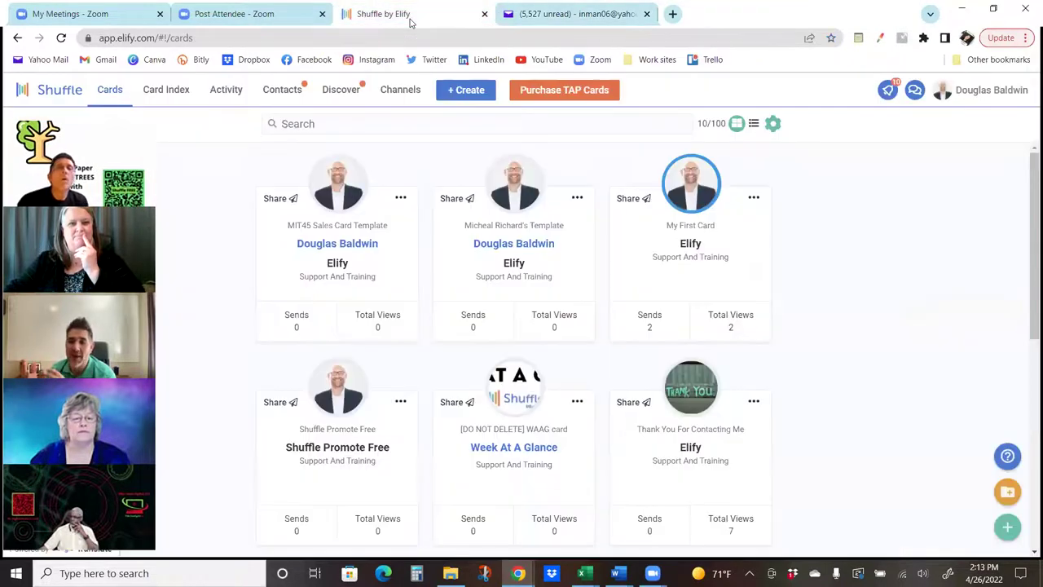
Preview the My First Card digital business card and look through its content.
left_click(410, 19)
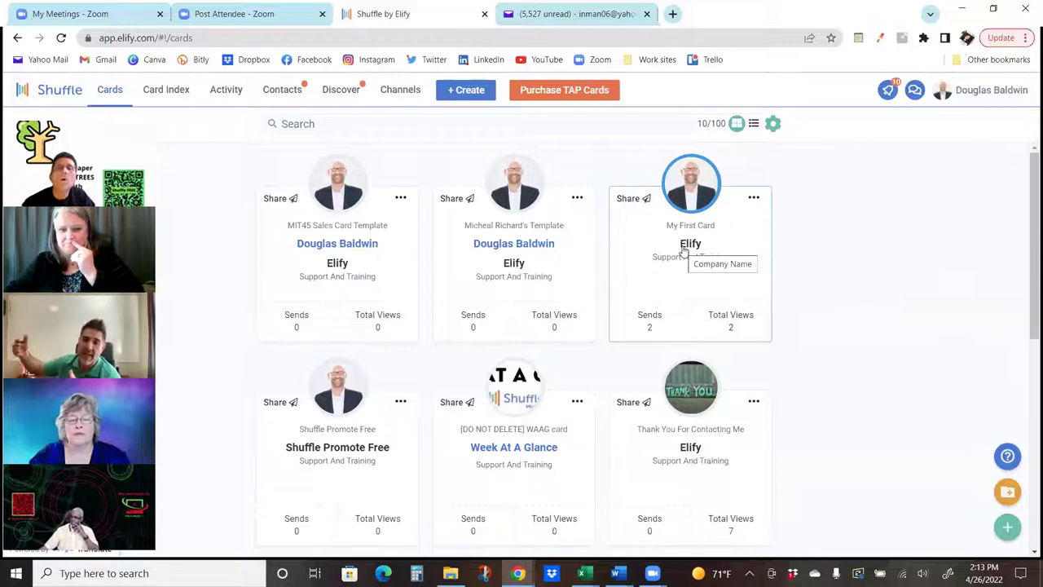
left_click(753, 198)
left_click(748, 198)
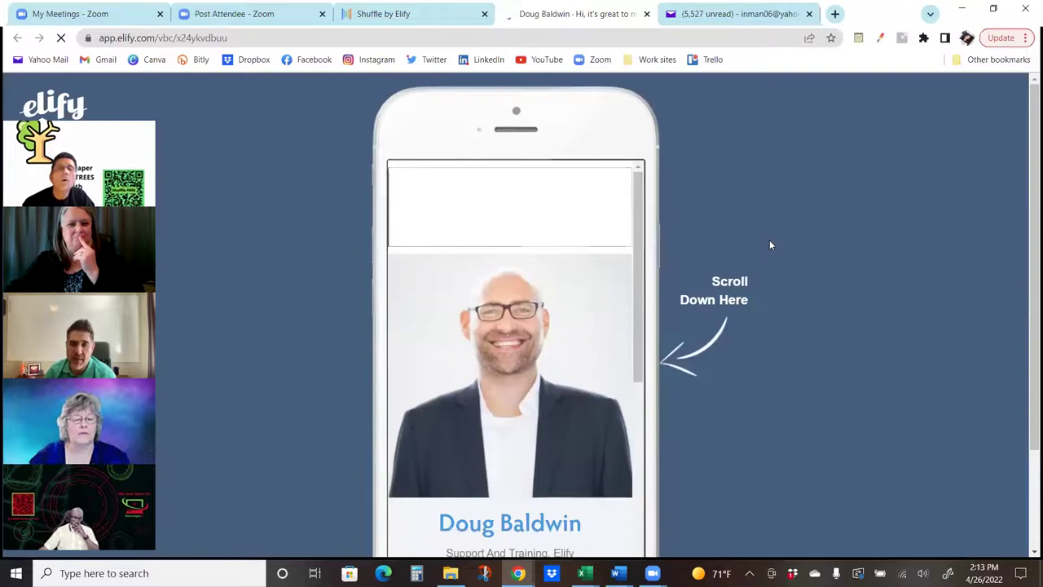
scroll(733, 261, "down", 2)
scroll(617, 291, "down", 3)
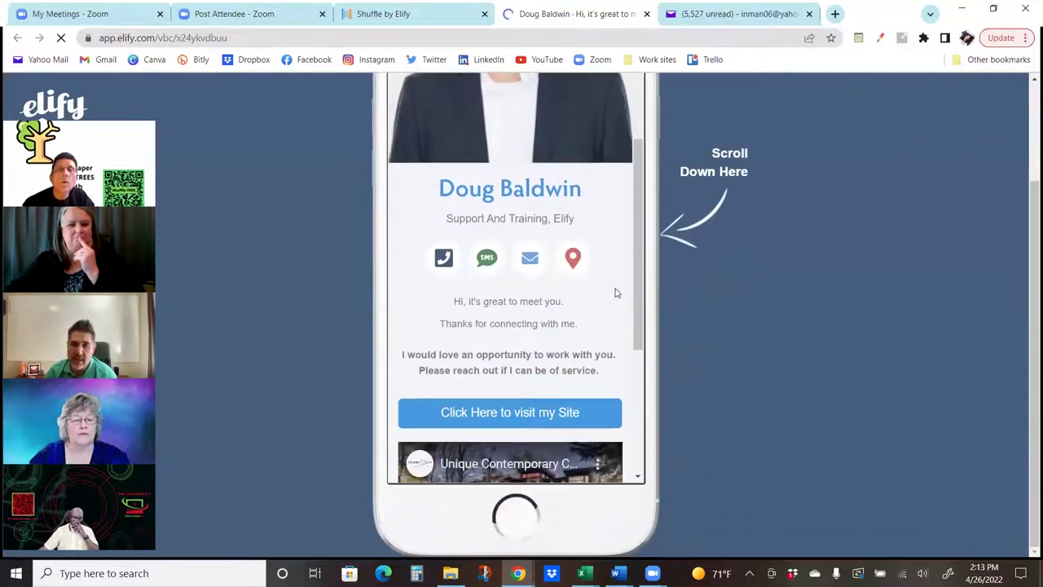
scroll(617, 293, "down", 3)
scroll(617, 293, "up", 3)
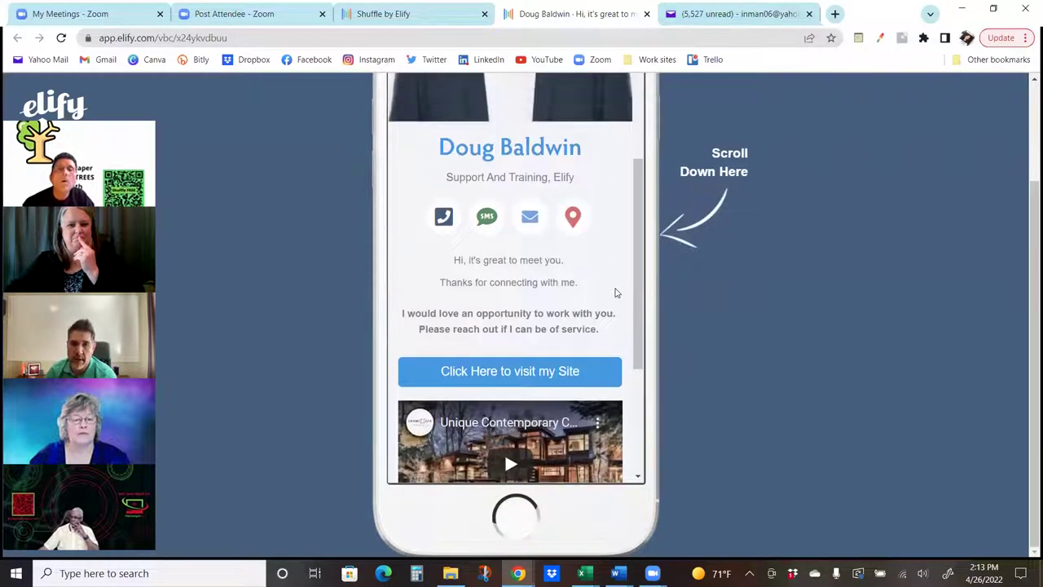
scroll(615, 293, "up", 3)
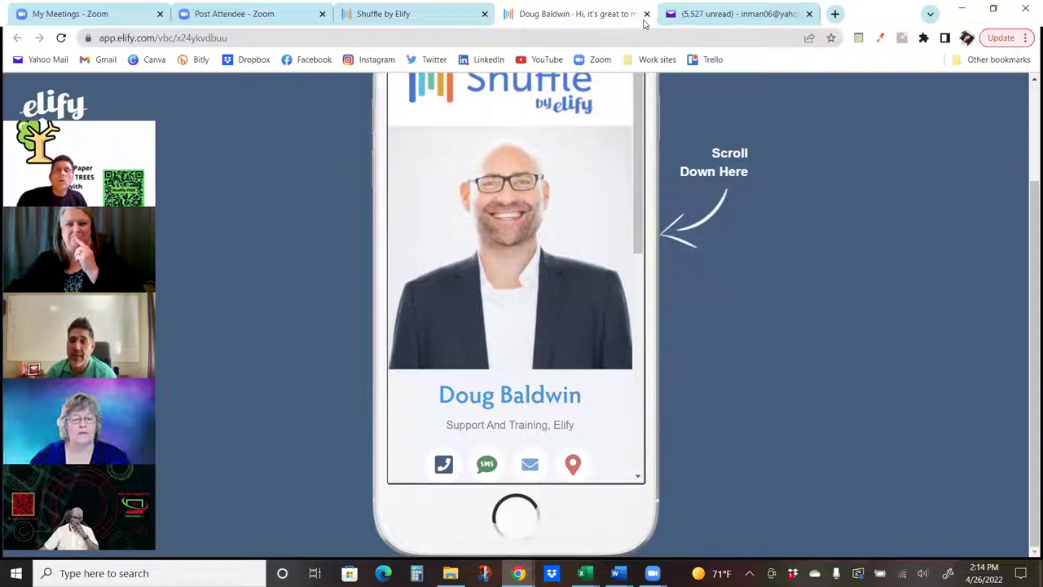
Return to the card list and start a new campaign for My First Card named "Yahoo Email Footer 4/2022".
left_click(405, 14)
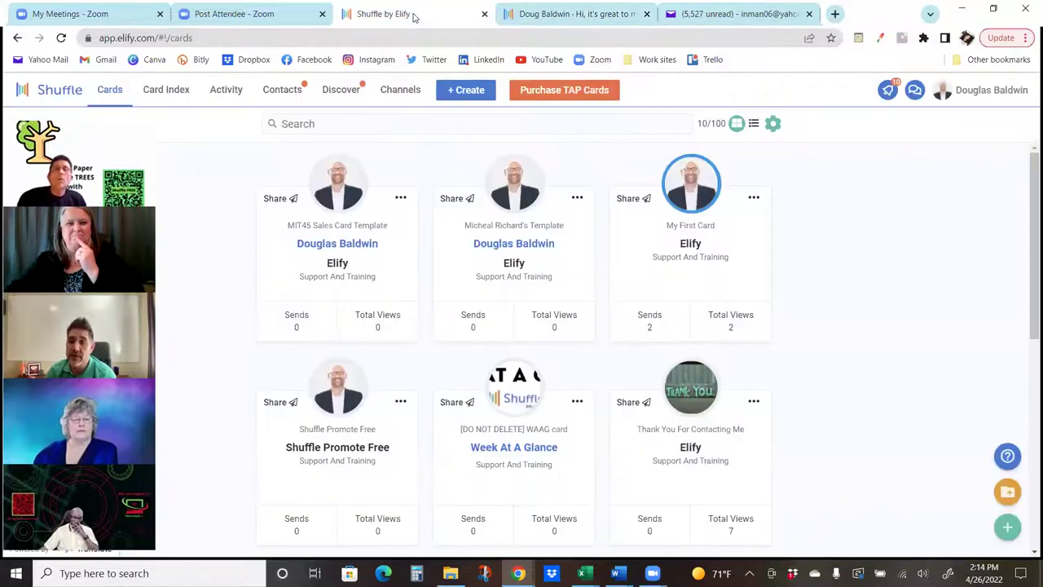
left_click(752, 198)
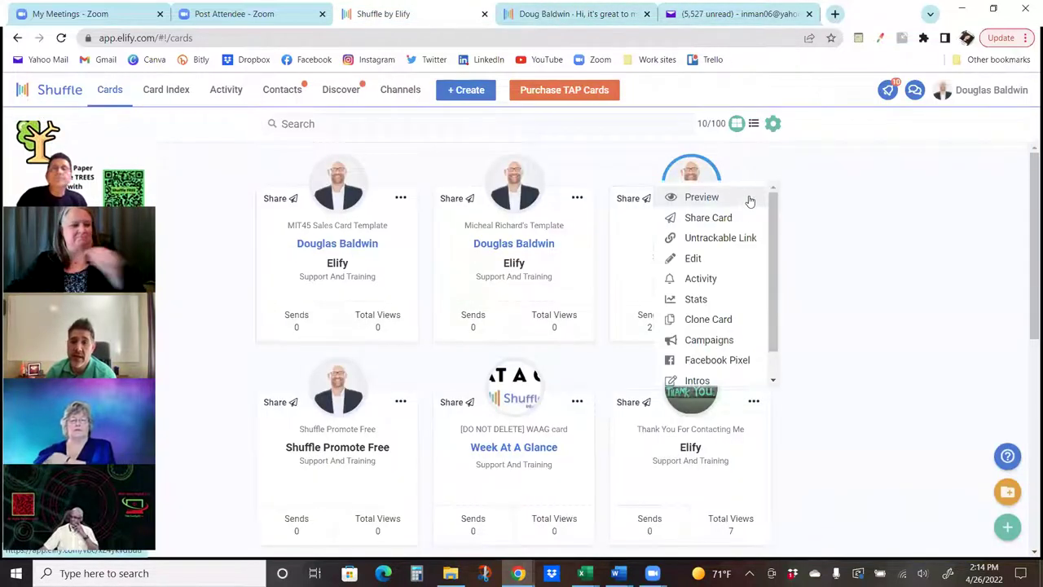
left_click(734, 341)
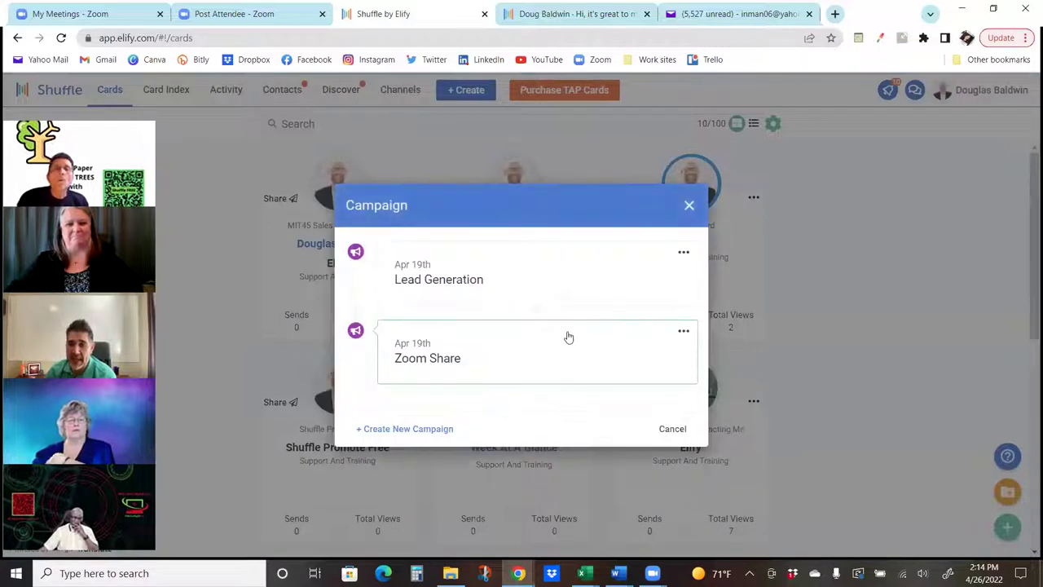
left_click(438, 441)
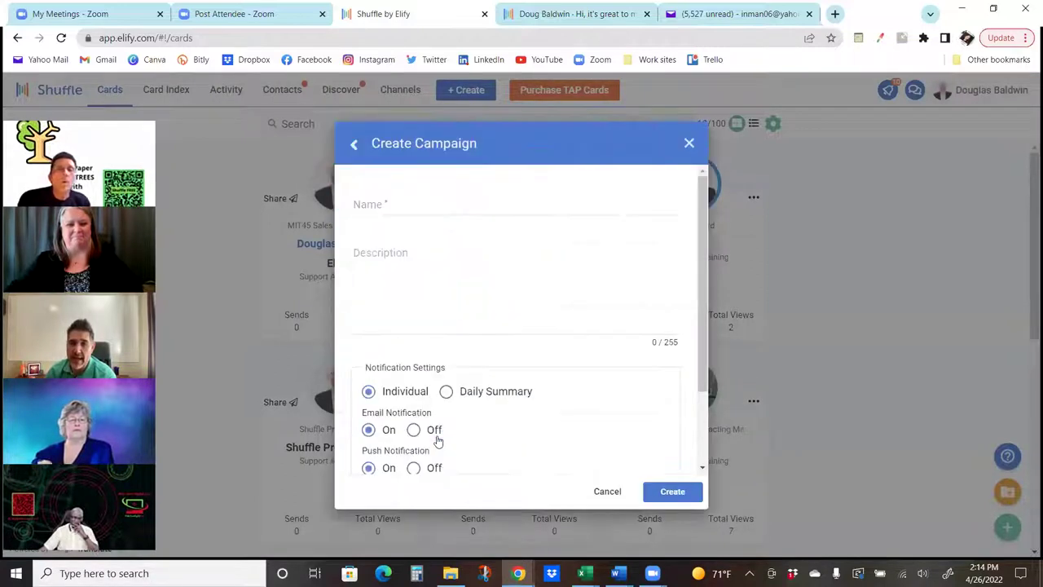
left_click(423, 206)
type("Yahoo Email Footer")
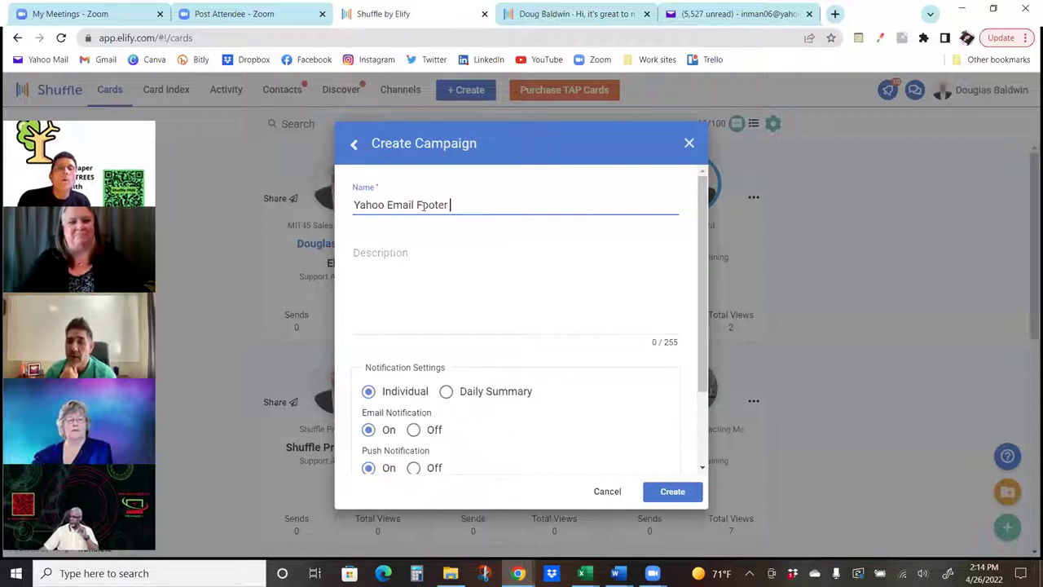
type(" 4/")
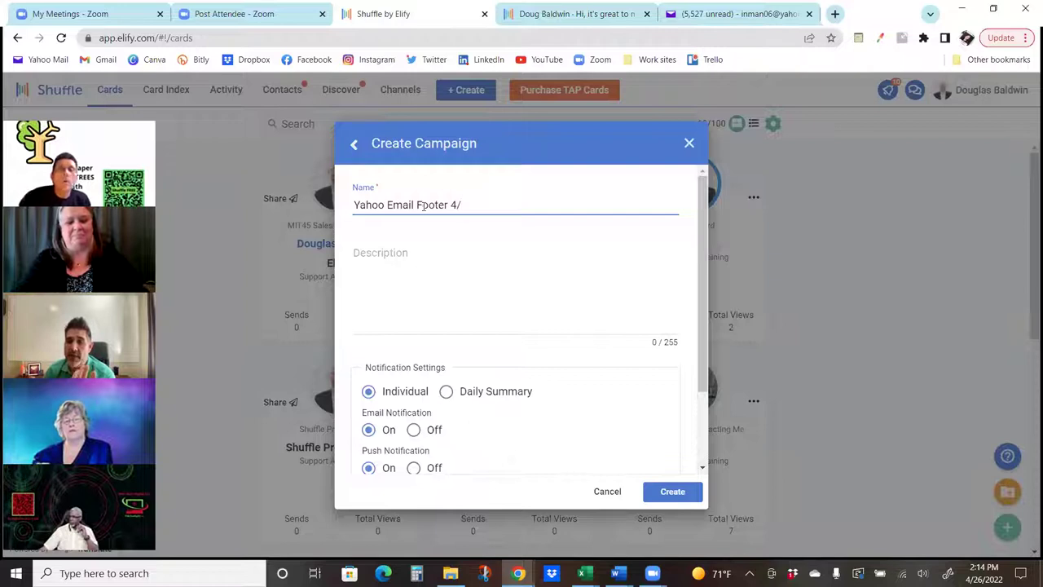
type("2022")
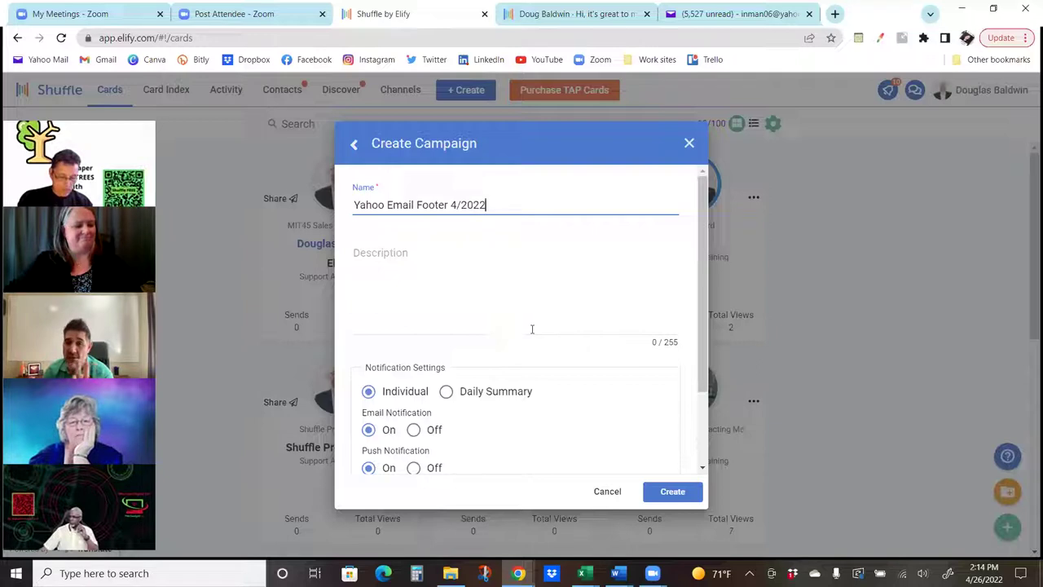
Turn off email notifications in the new campaign's notification settings.
left_click_drag(706, 286, 698, 364)
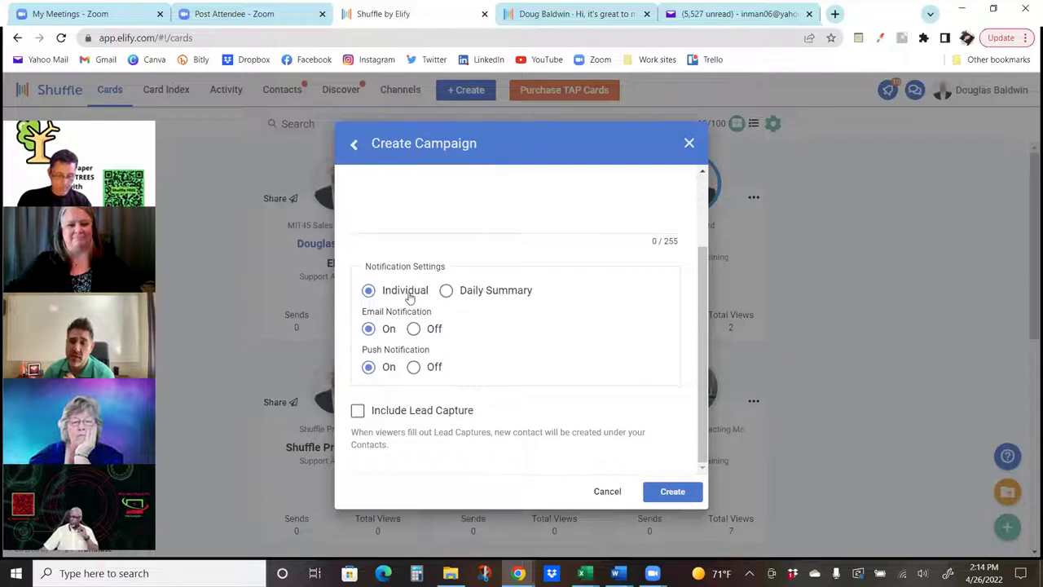
left_click(413, 328)
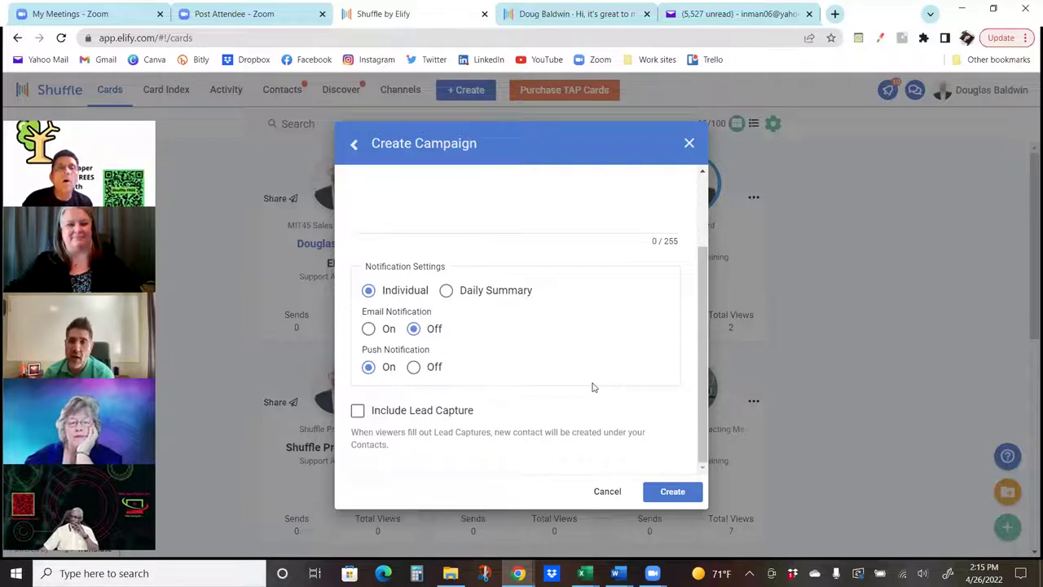
left_click_drag(701, 380, 719, 282)
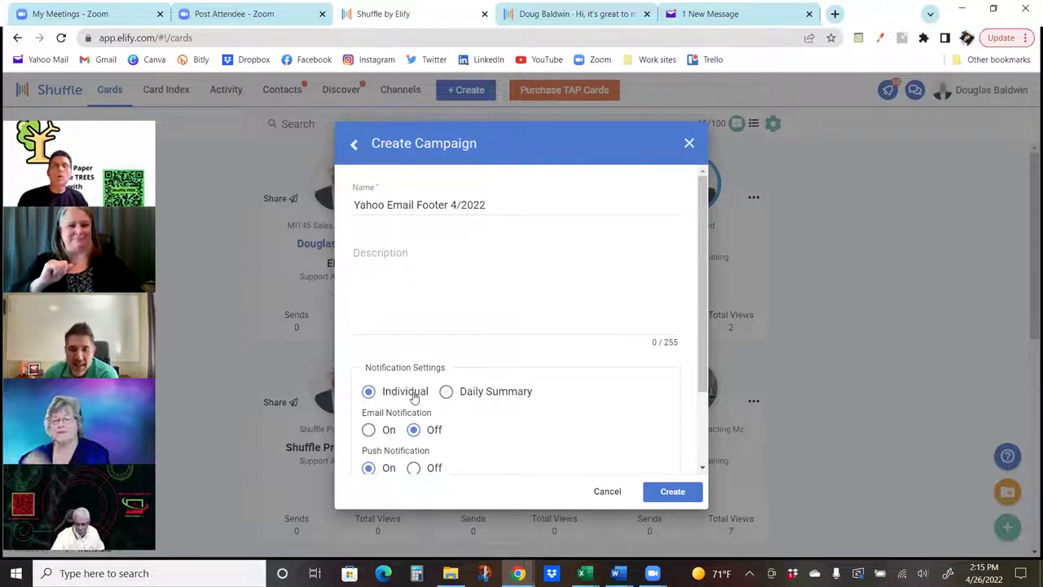
left_click_drag(705, 359, 706, 449)
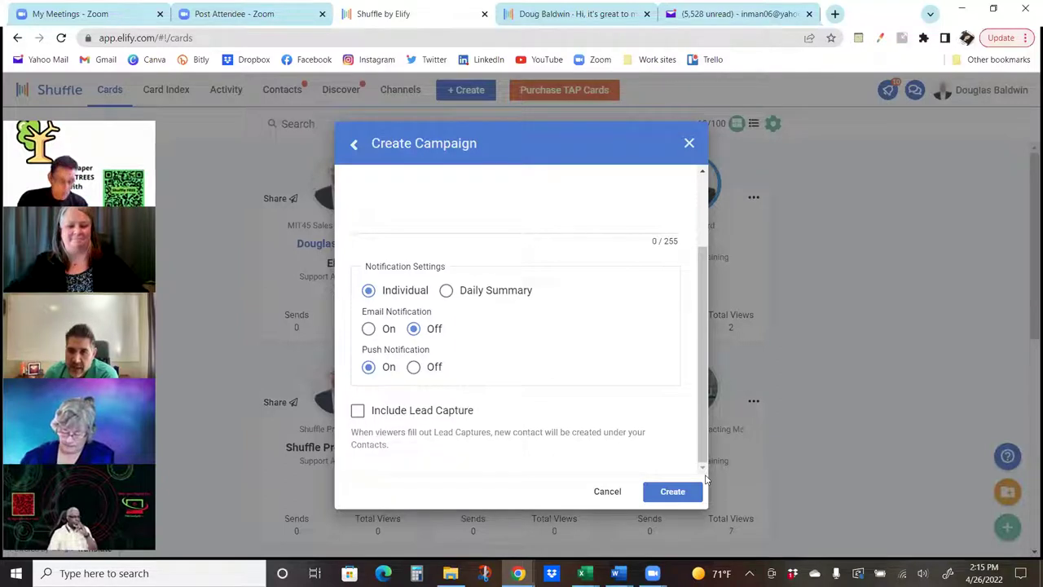
Try the daily summary notification with a 12 pm delivery hour, and switch back to individual notifications.
left_click(447, 290)
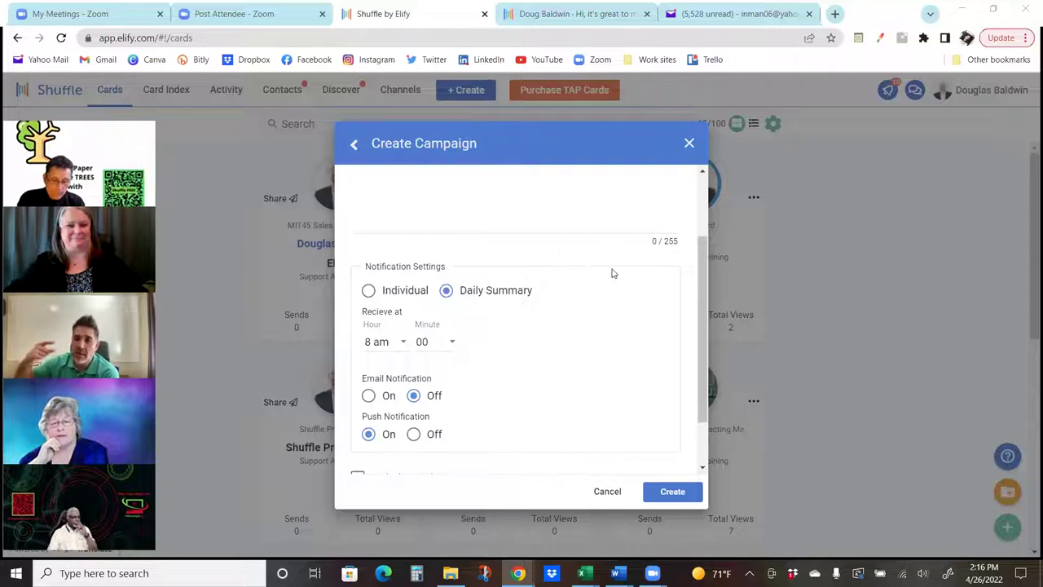
left_click(369, 291)
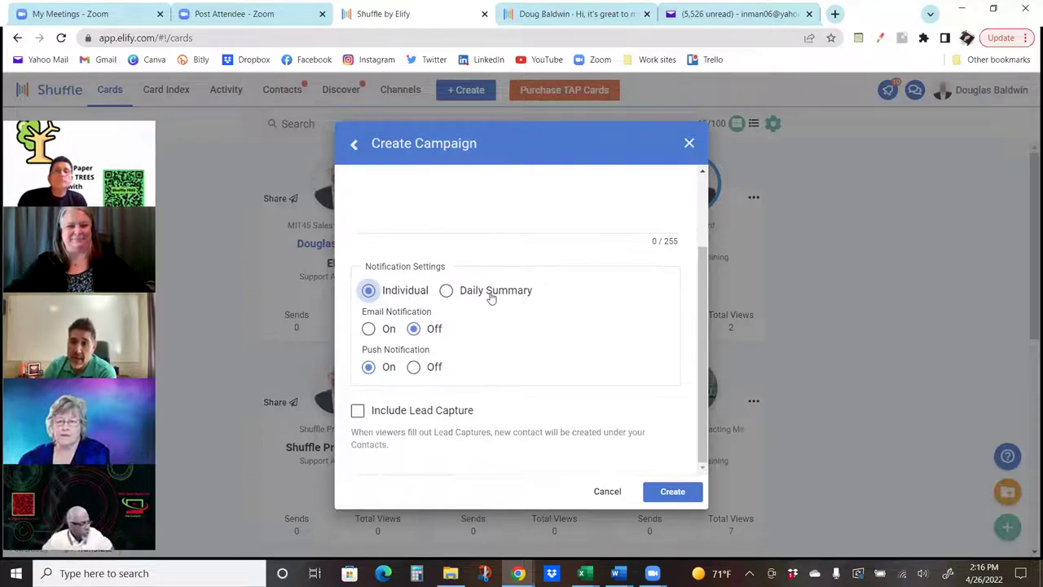
left_click(446, 291)
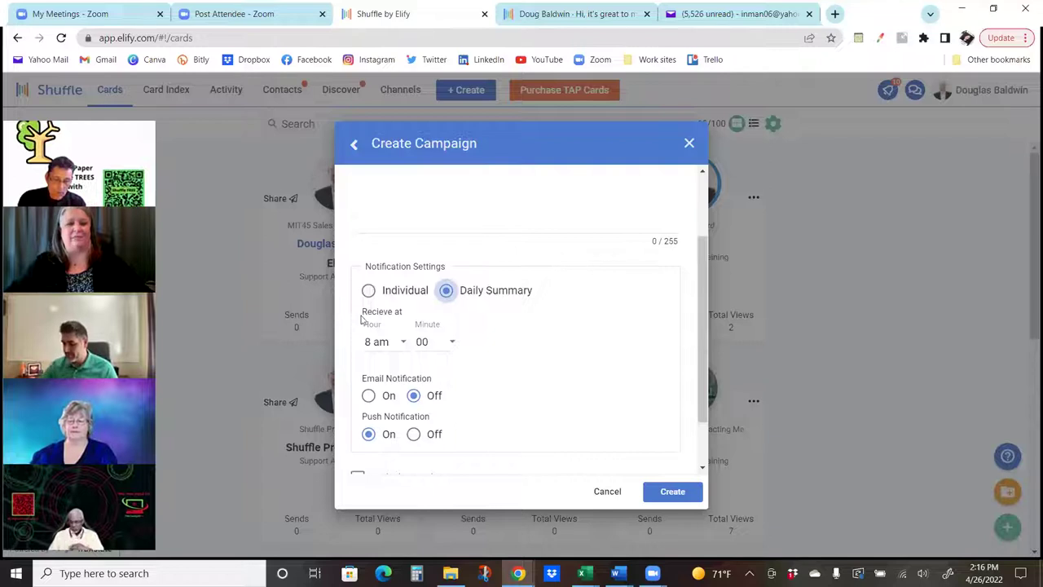
left_click(403, 346)
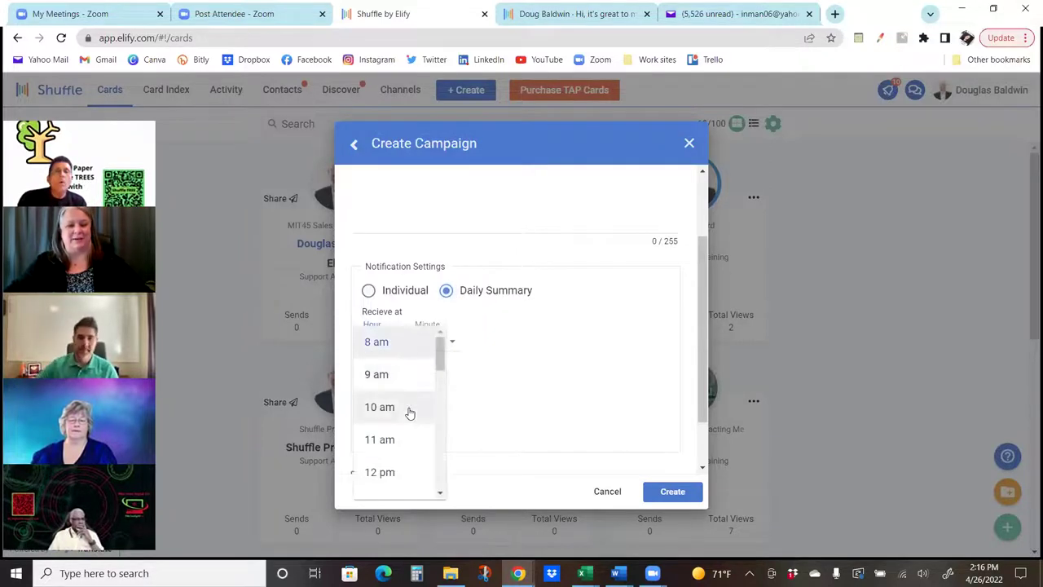
scroll(438, 375, "down", 1)
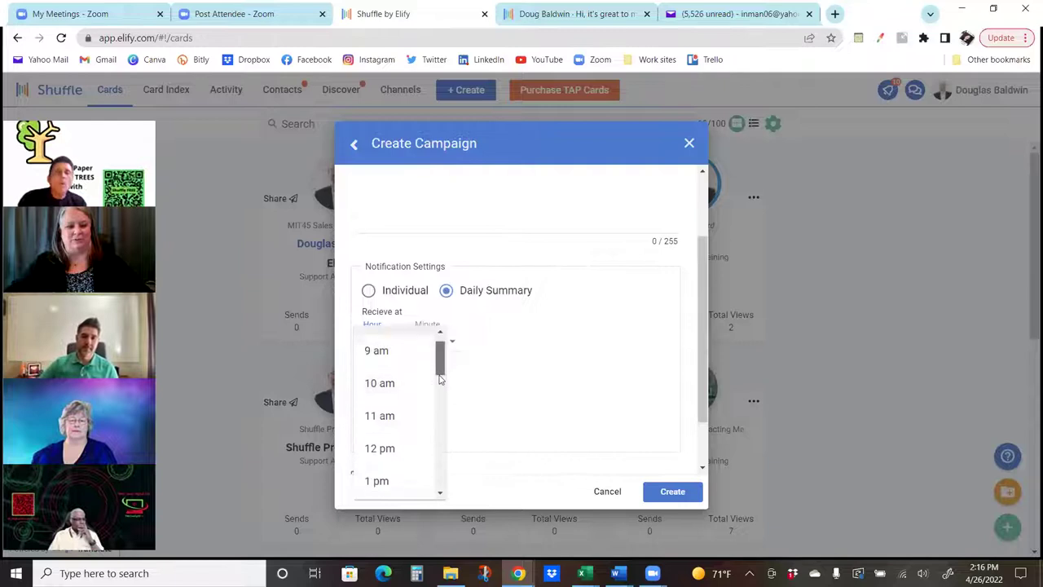
left_click(407, 437)
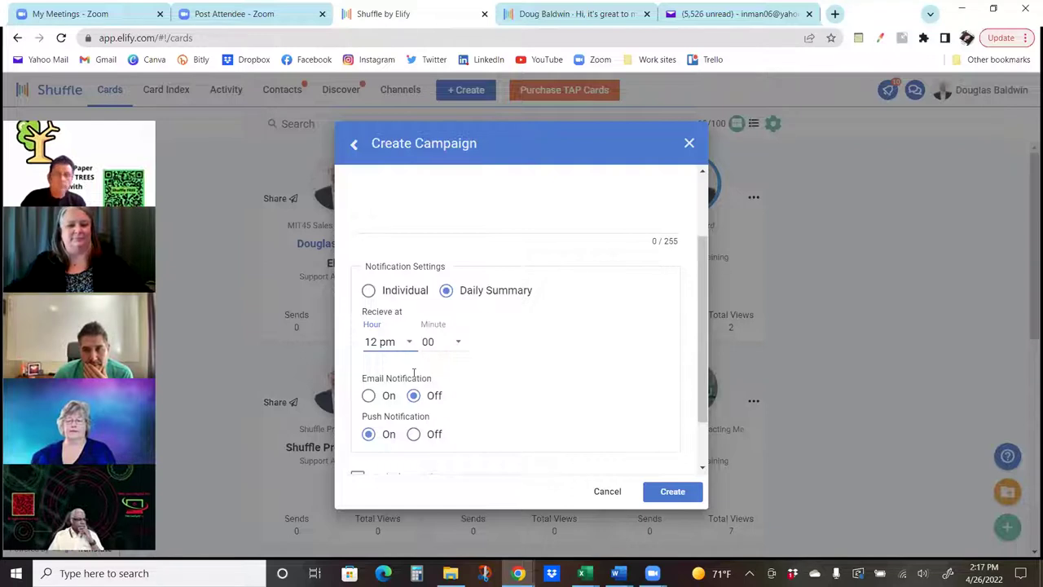
left_click(369, 290)
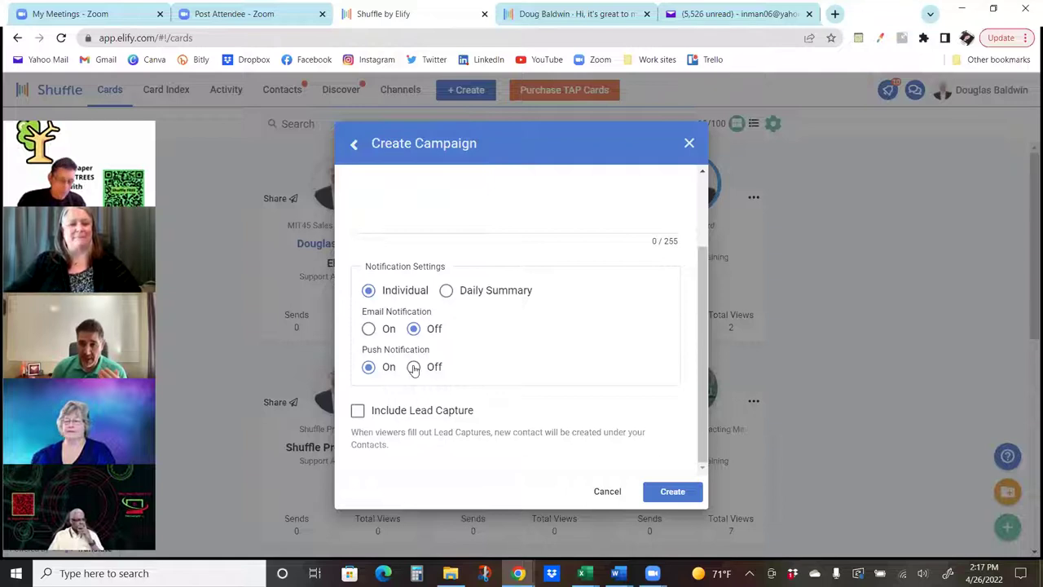
Include lead capture in the campaign to examine its appearance, field and notification options, and remove it again.
left_click(358, 410)
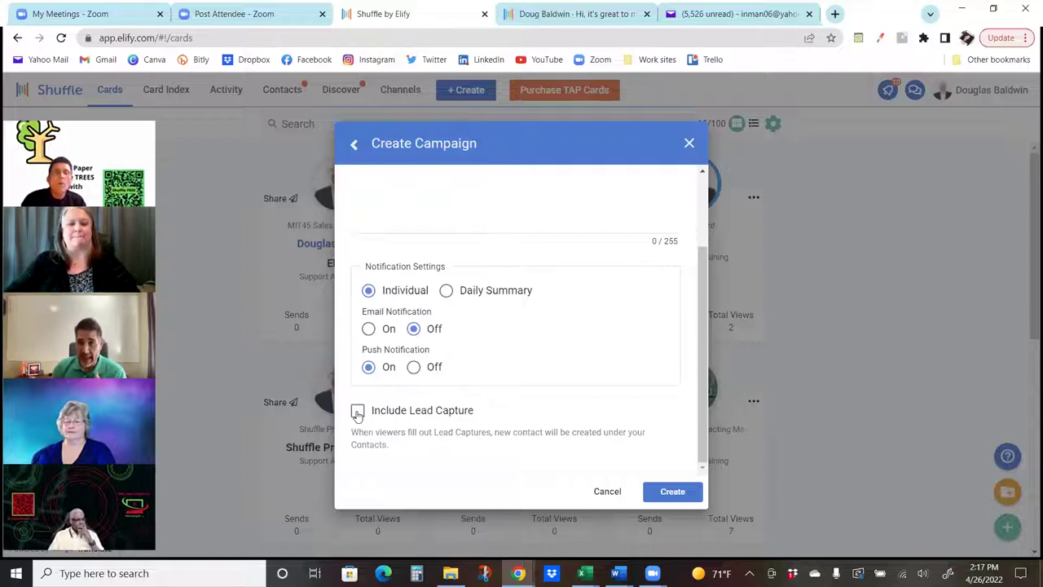
scroll(356, 415, "up", 1)
scroll(358, 411, "down", 4)
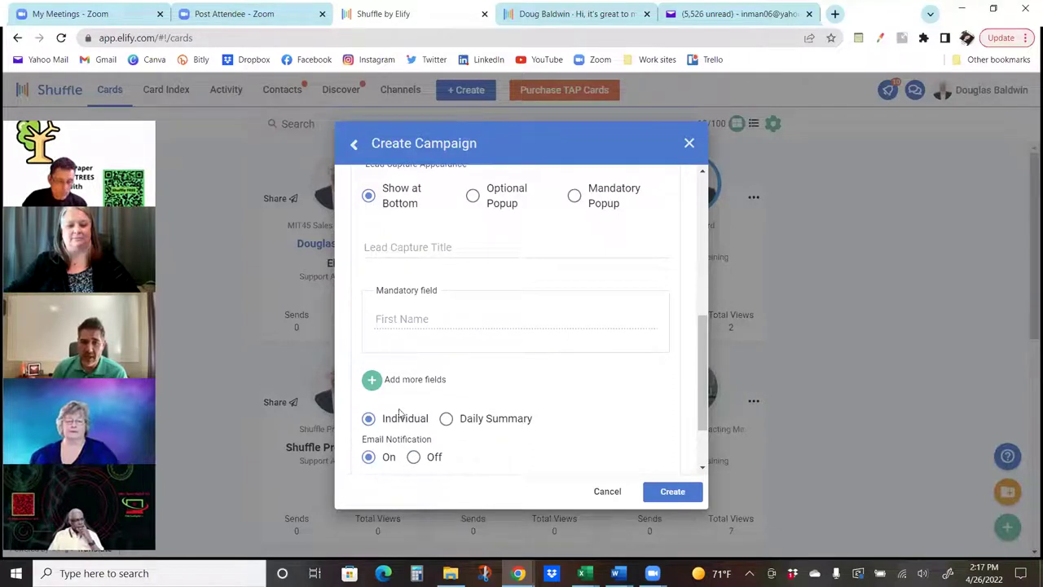
scroll(693, 384, "down", 2)
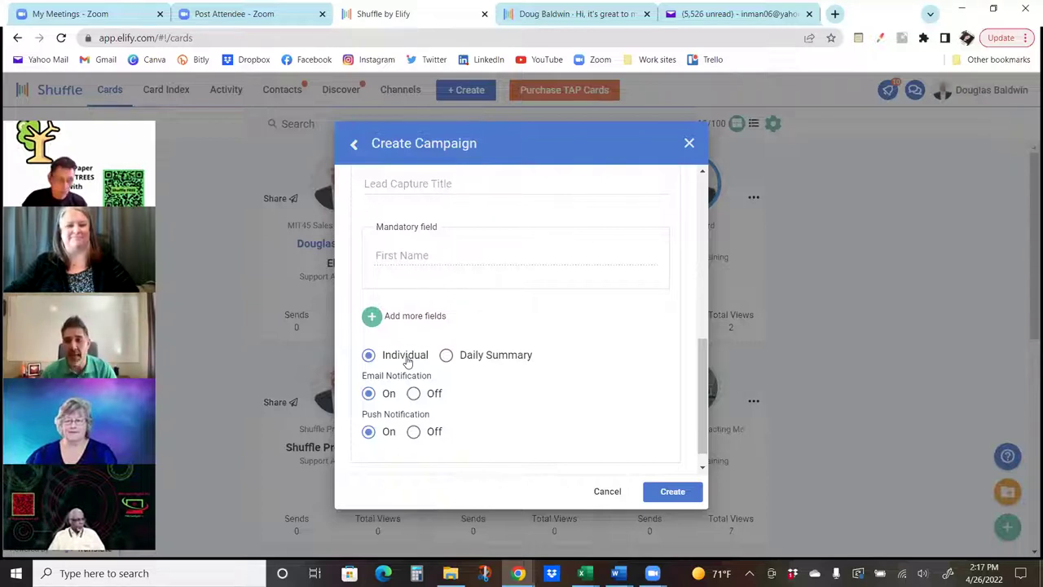
scroll(568, 380, "up", 3)
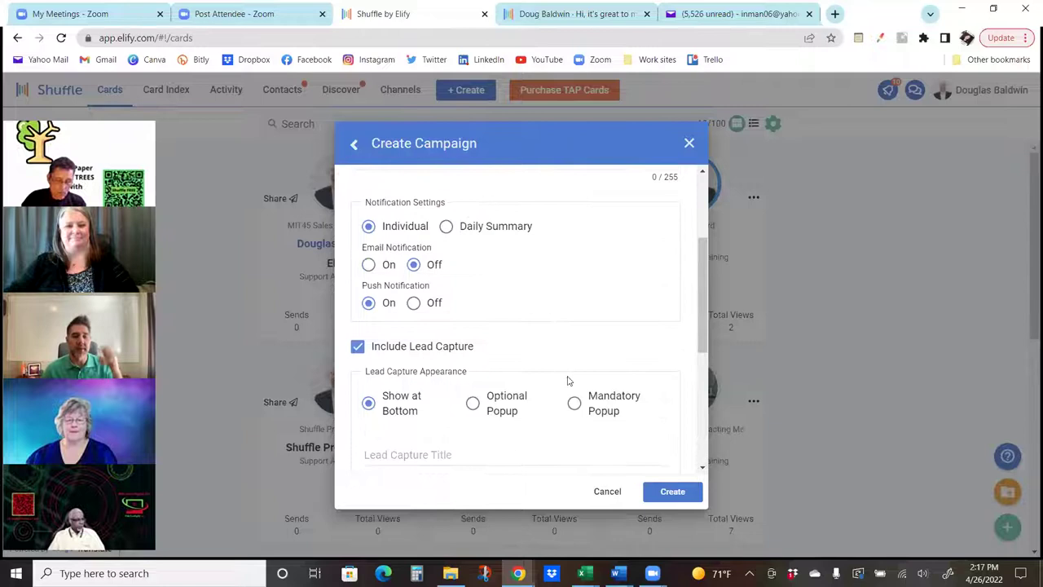
left_click(358, 347)
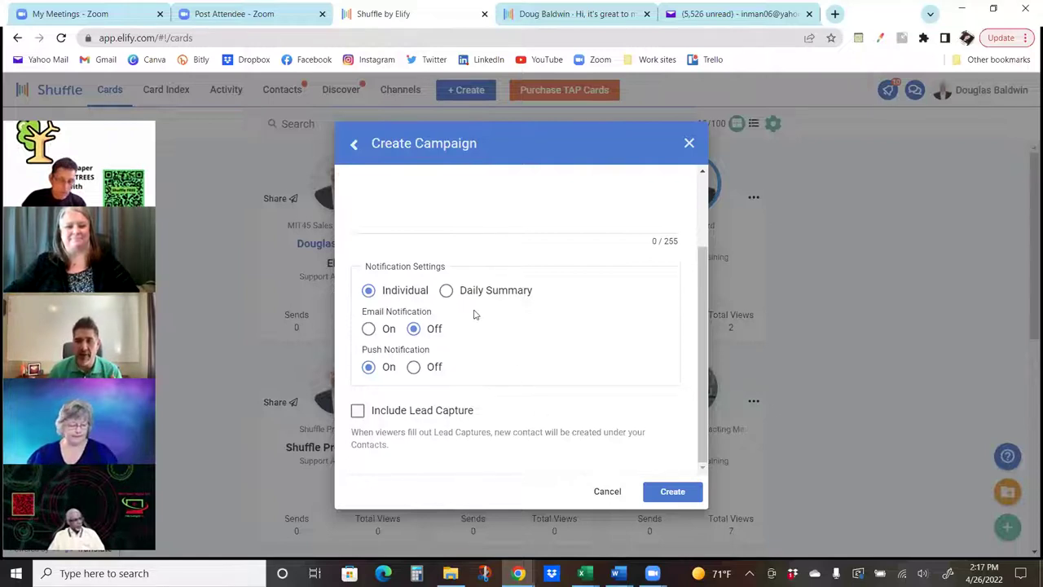
Create the configured Yahoo Email Footer 4/2022 campaign to generate its tracking link.
left_click(662, 491)
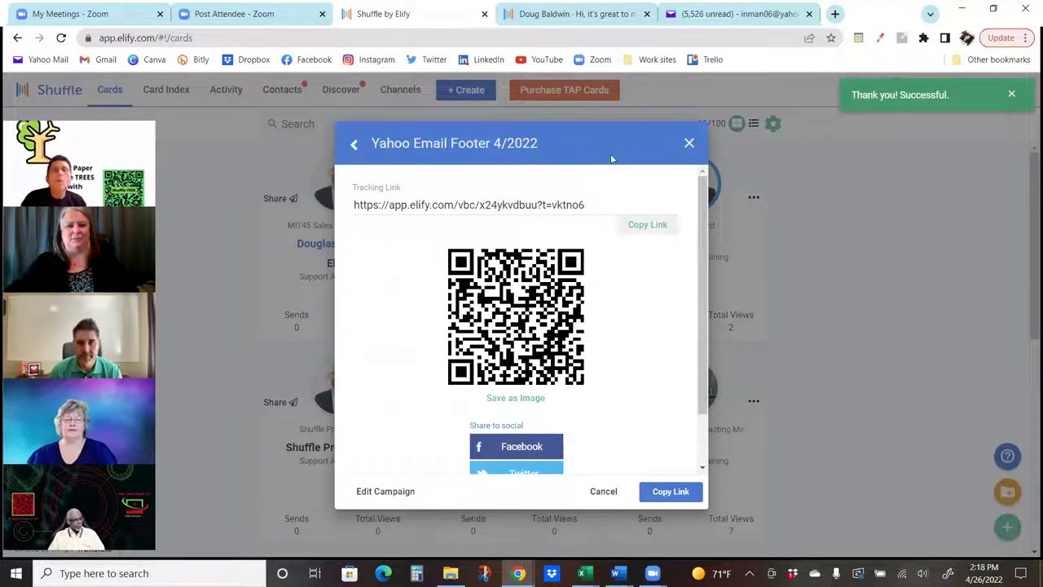
Switch to Yahoo Mail and open the account's signature editor in the settings for writing email.
left_click(733, 14)
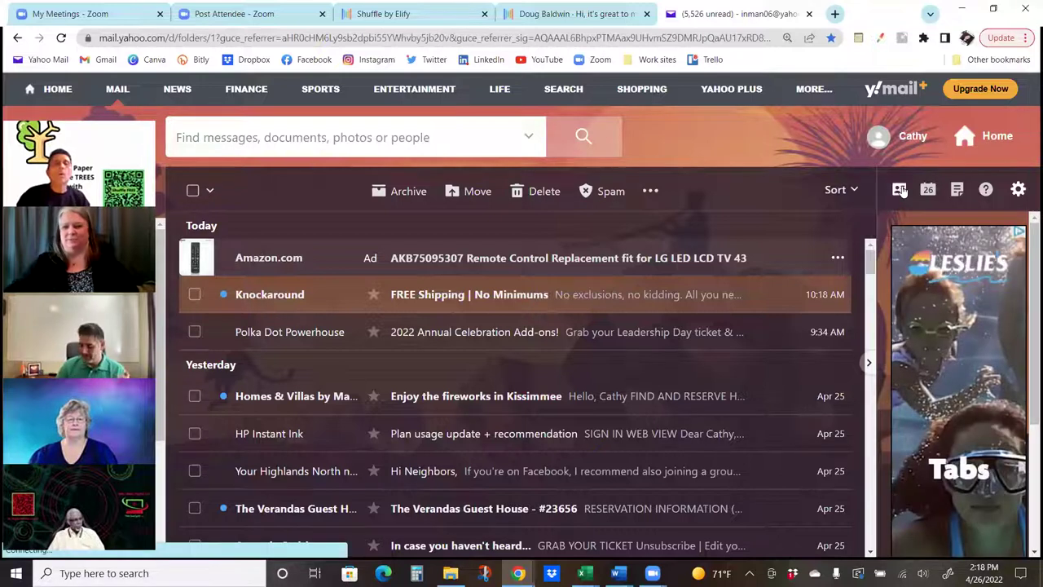
left_click(1018, 191)
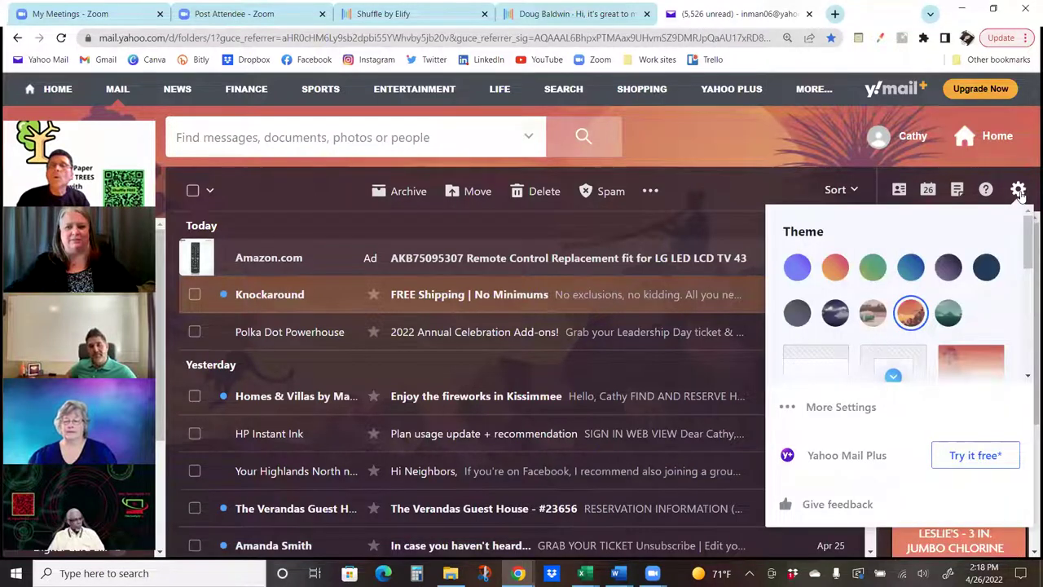
left_click(841, 407)
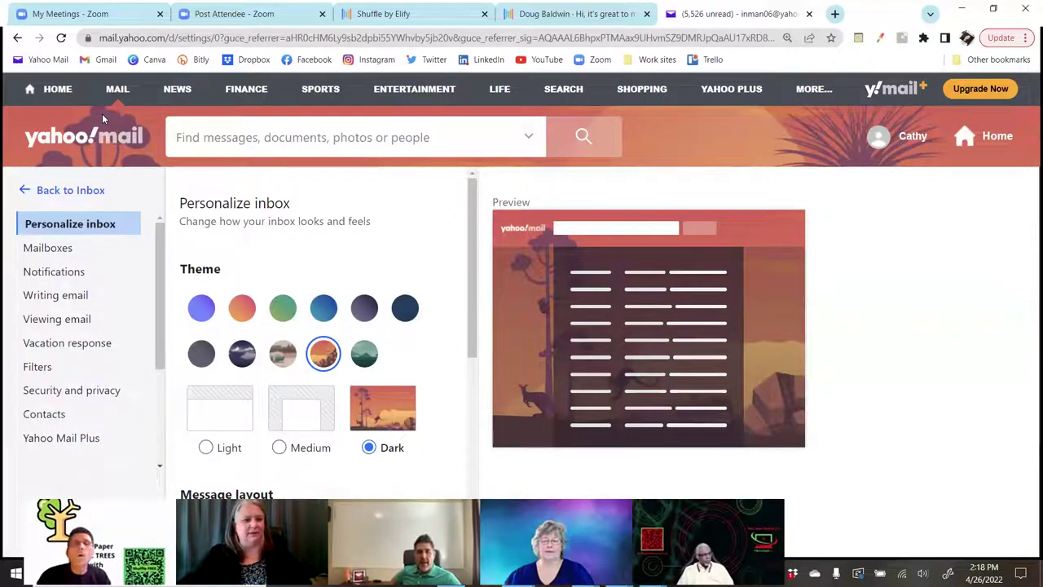
left_click(79, 304)
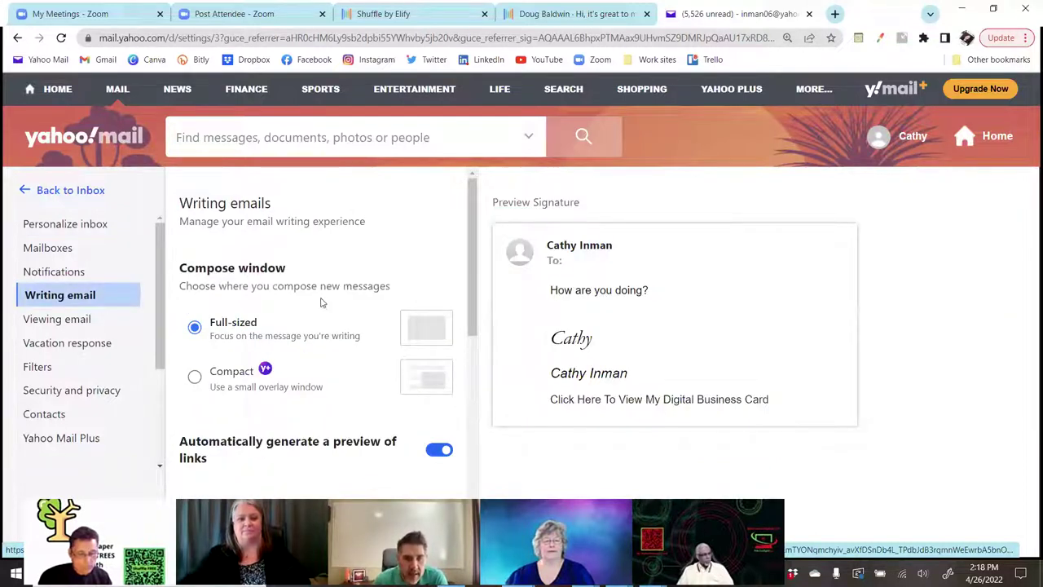
scroll(469, 253, "down", 4)
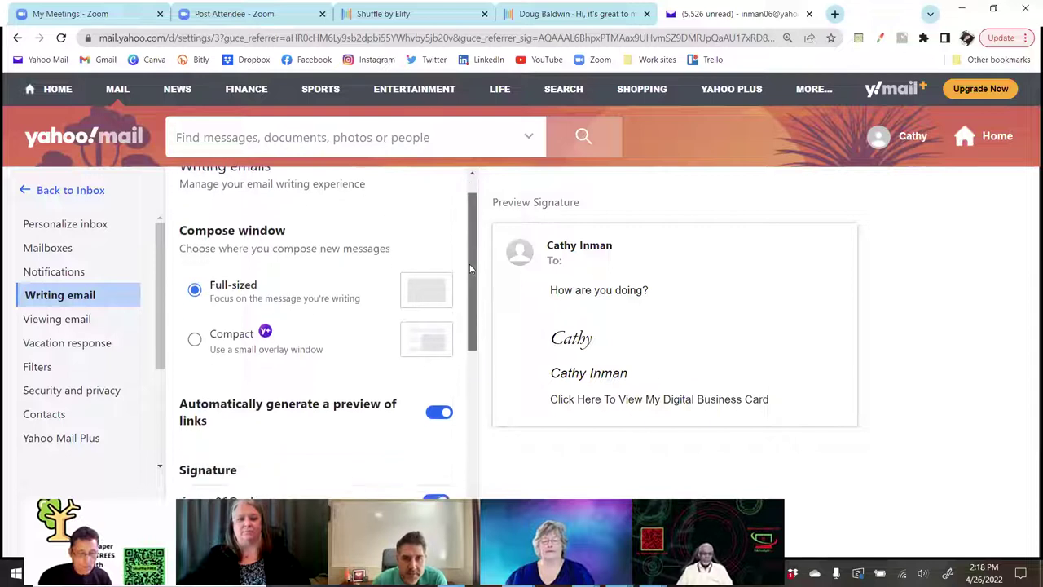
mouse_move(438, 301)
left_mouse_down()
mouse_move(437, 324)
mouse_move(436, 311)
left_mouse_up()
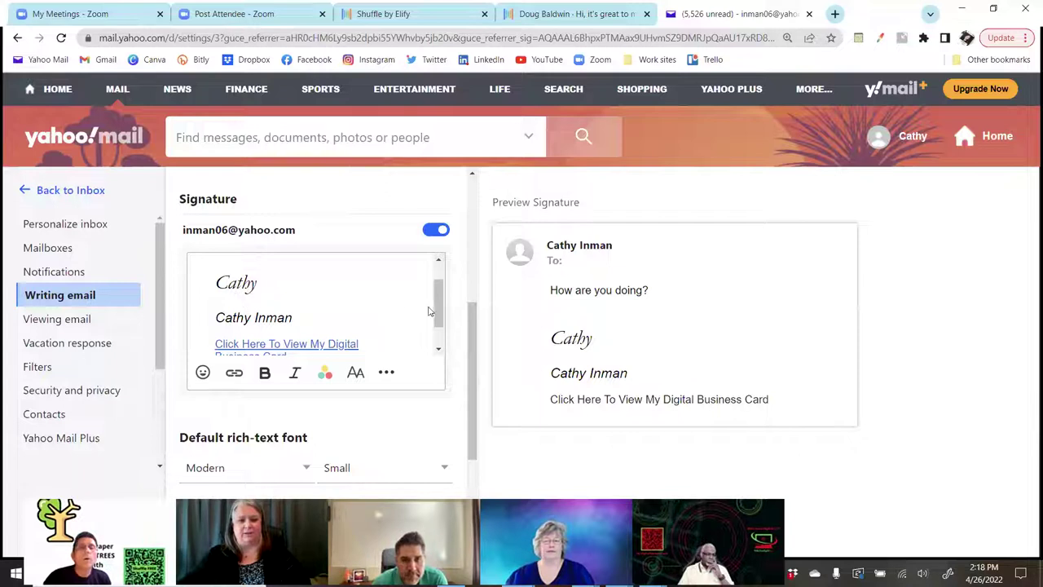
Add the line "Click HERE To Get Your Own Free Card" below the digital business card link in the signature.
scroll(291, 325, "down", 2)
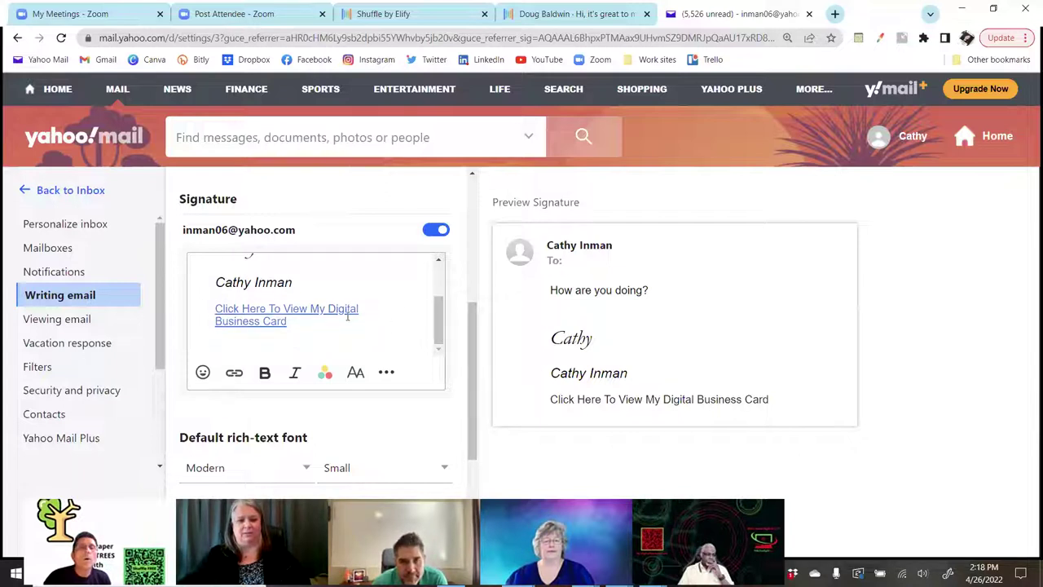
left_click_drag(288, 324, 215, 311)
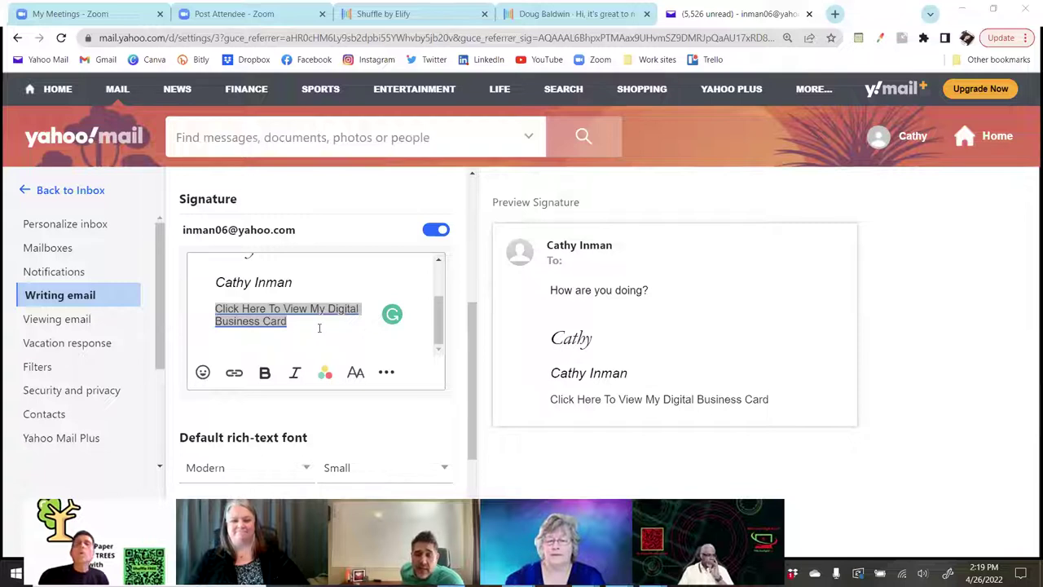
left_click(319, 329)
key("Return")
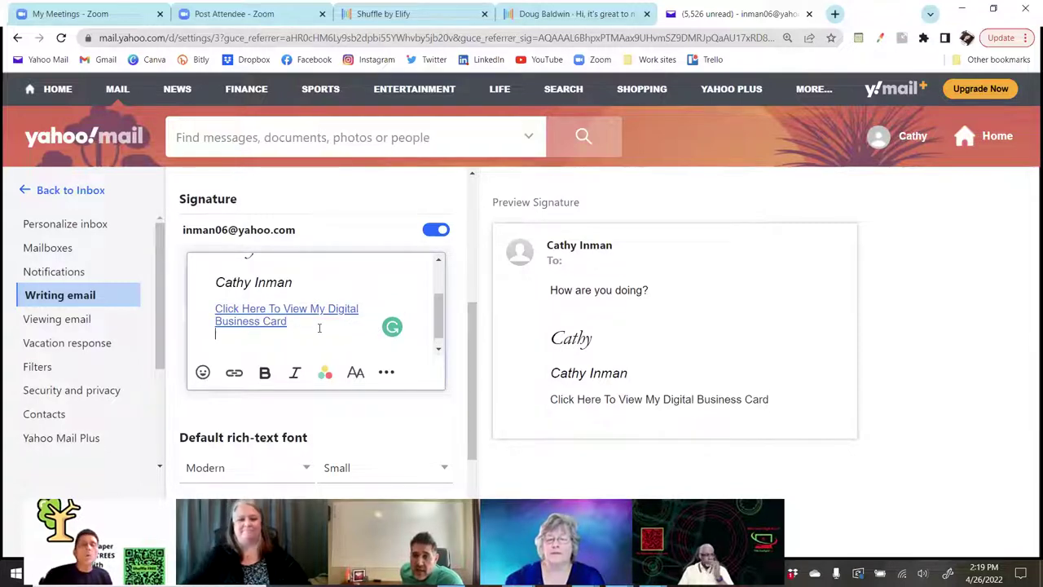
type("C")
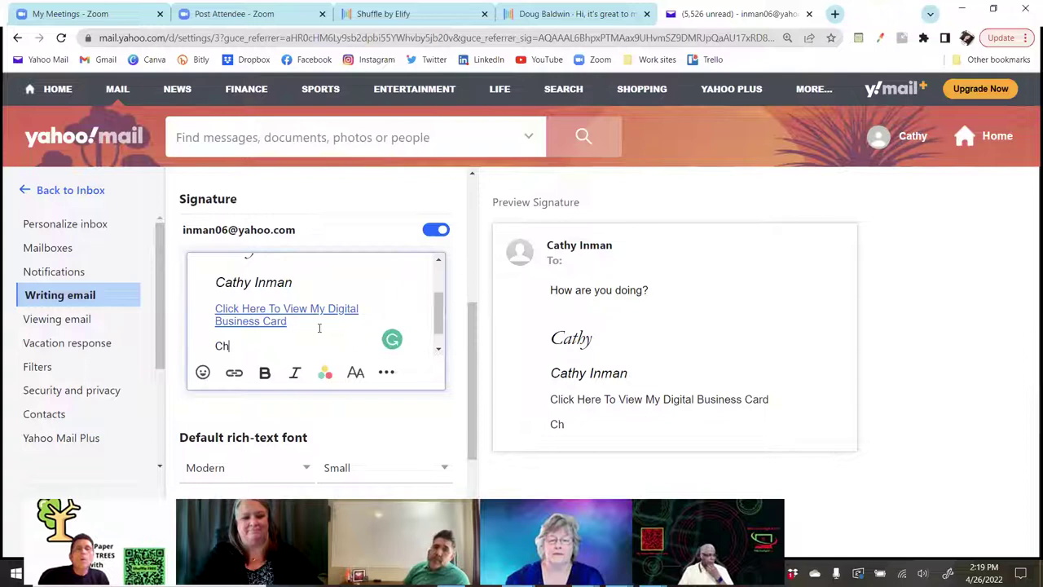
type("lic")
key("BackSpace")
type("ch")
type(" Here")
type(" To Get Your")
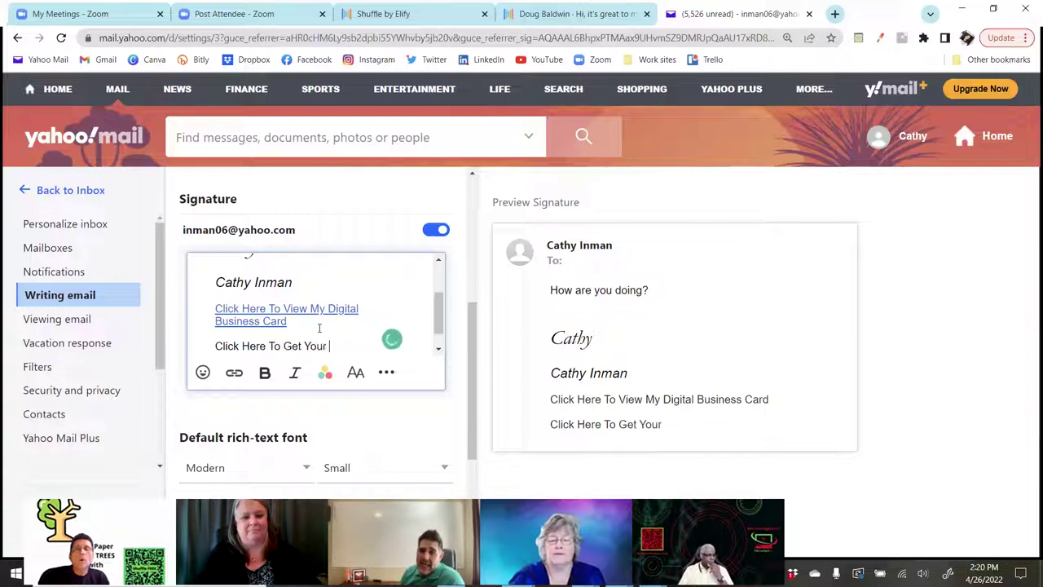
type(" Own Free Card")
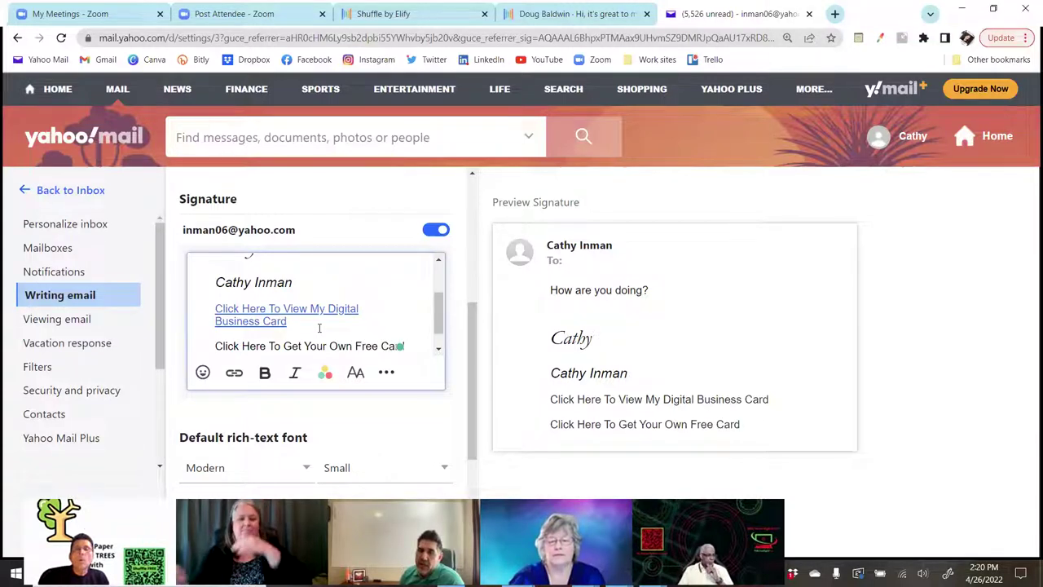
double_click(250, 346)
type("HERE")
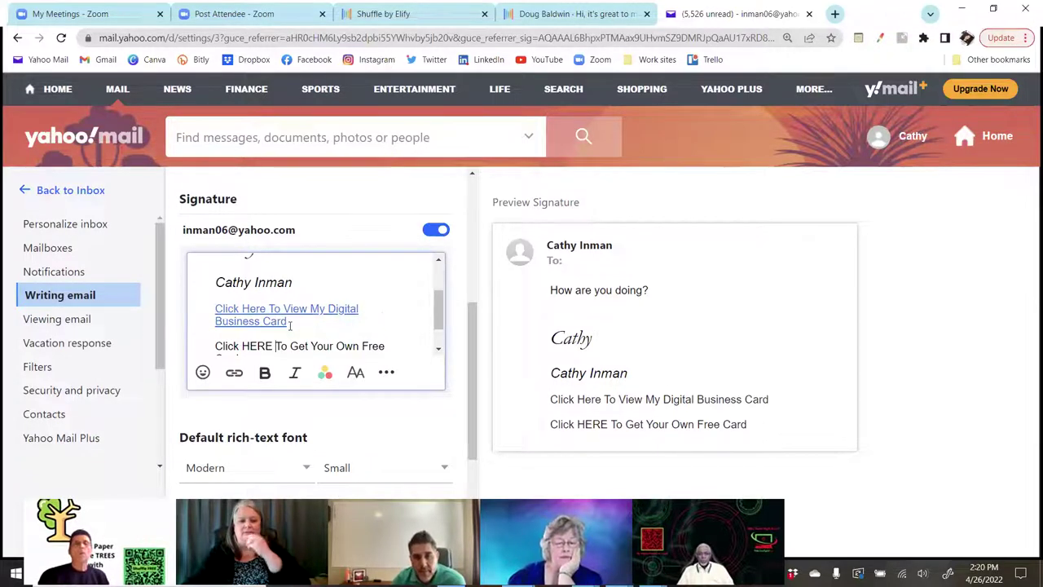
Try to replace the address behind the signature's digital business card link with the Yahoo Email Footer 4/2022 tracking link copied from Shuffle.
left_click_drag(290, 325, 215, 310)
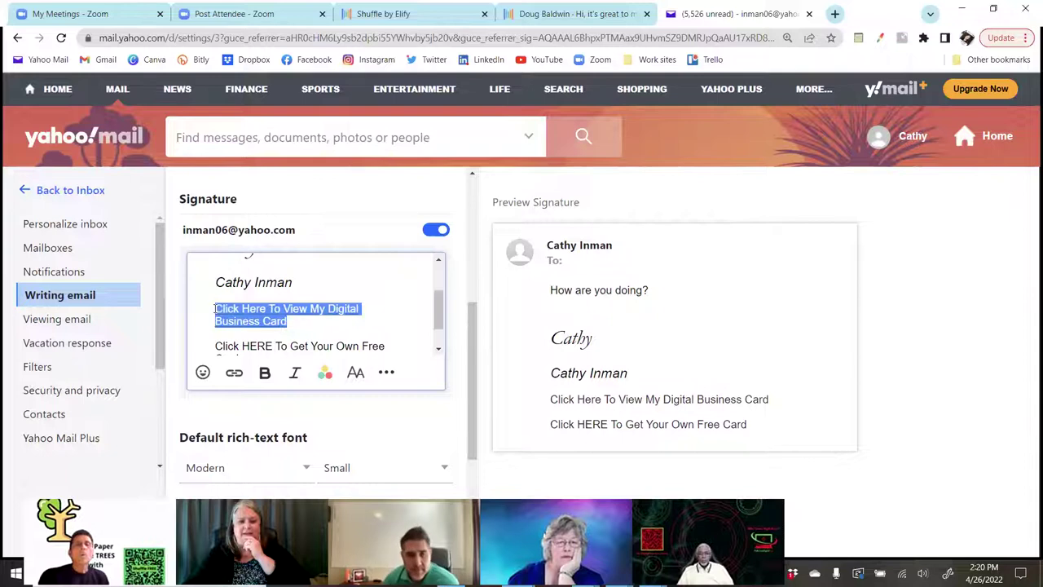
left_click(234, 372)
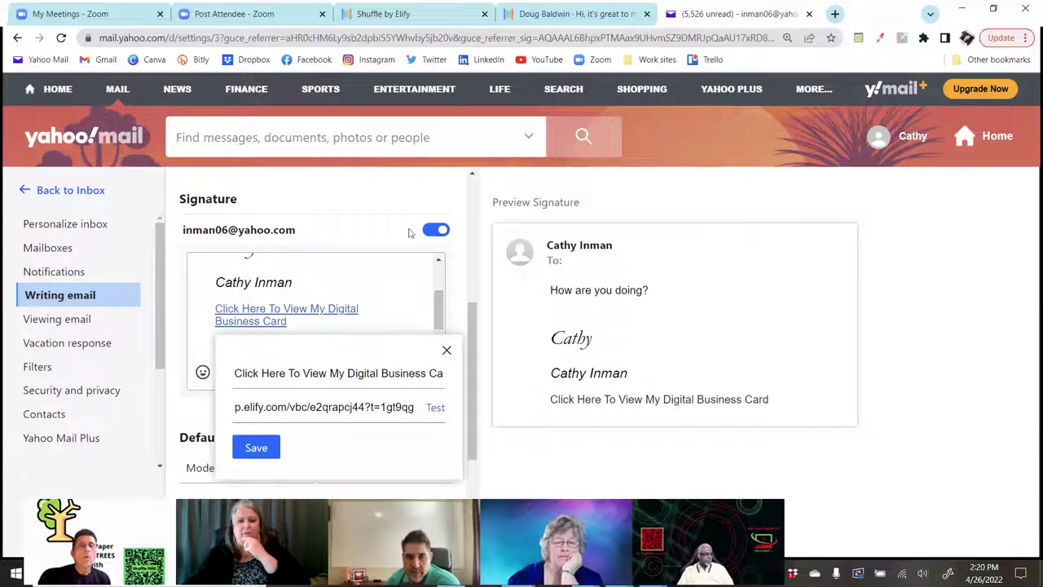
left_click(565, 11)
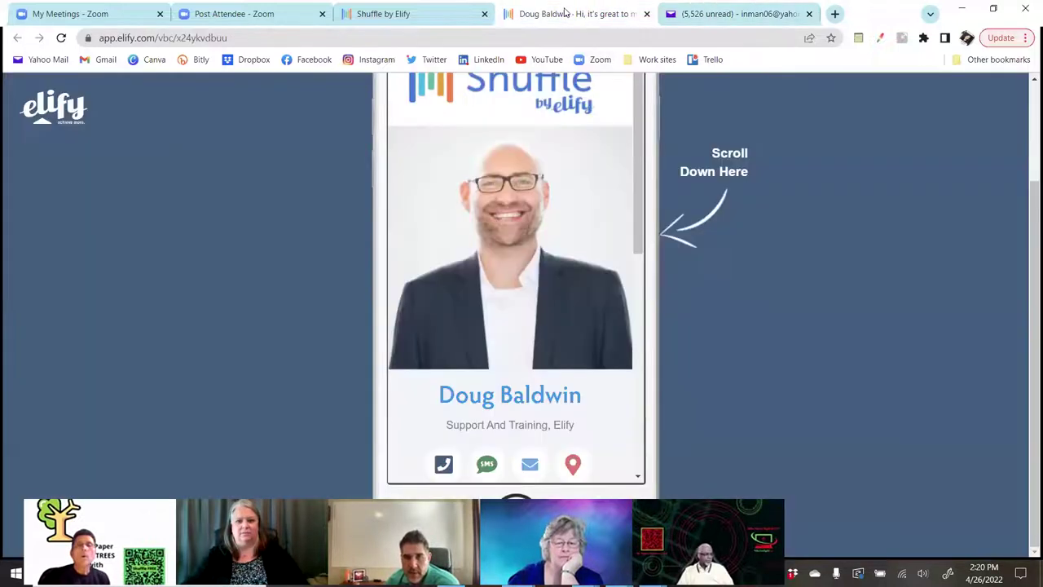
left_click(414, 17)
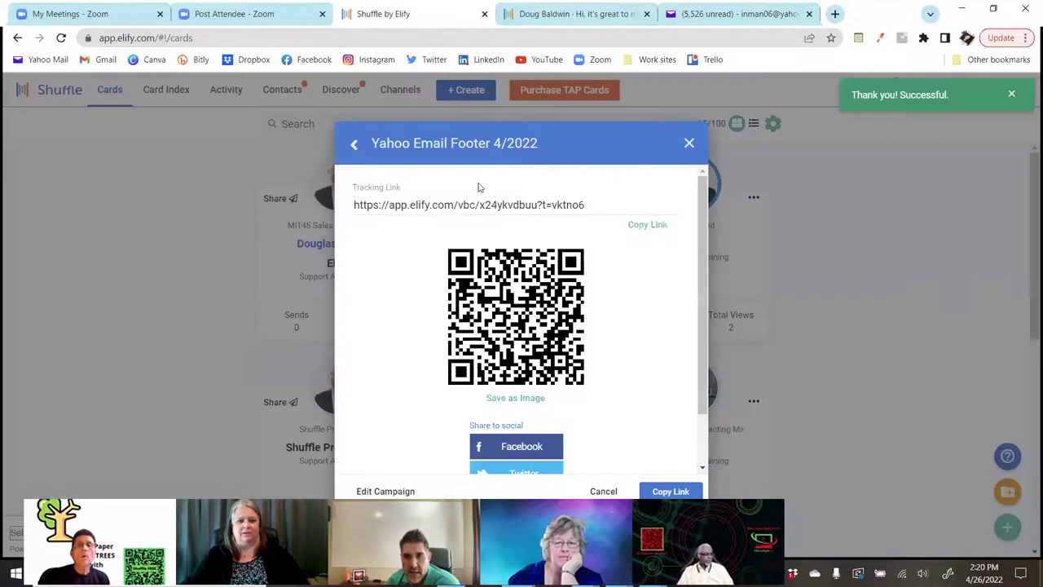
left_click(647, 224)
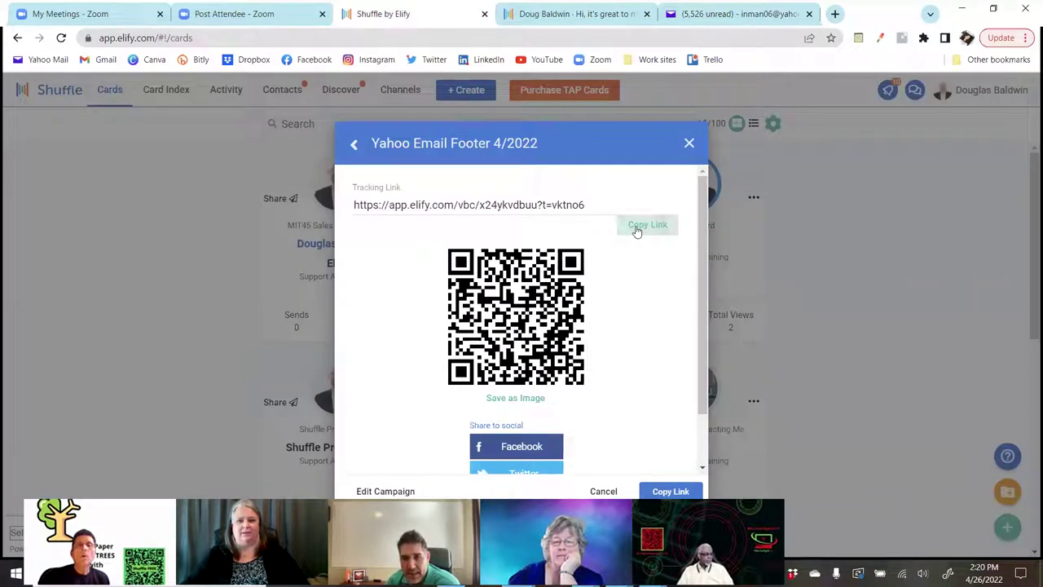
left_click(697, 16)
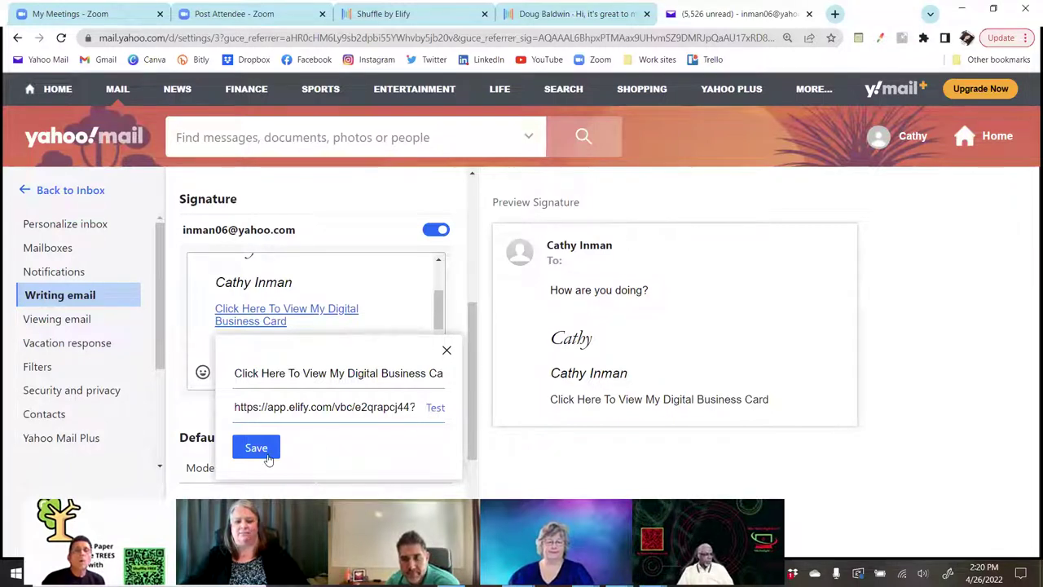
left_click(447, 352)
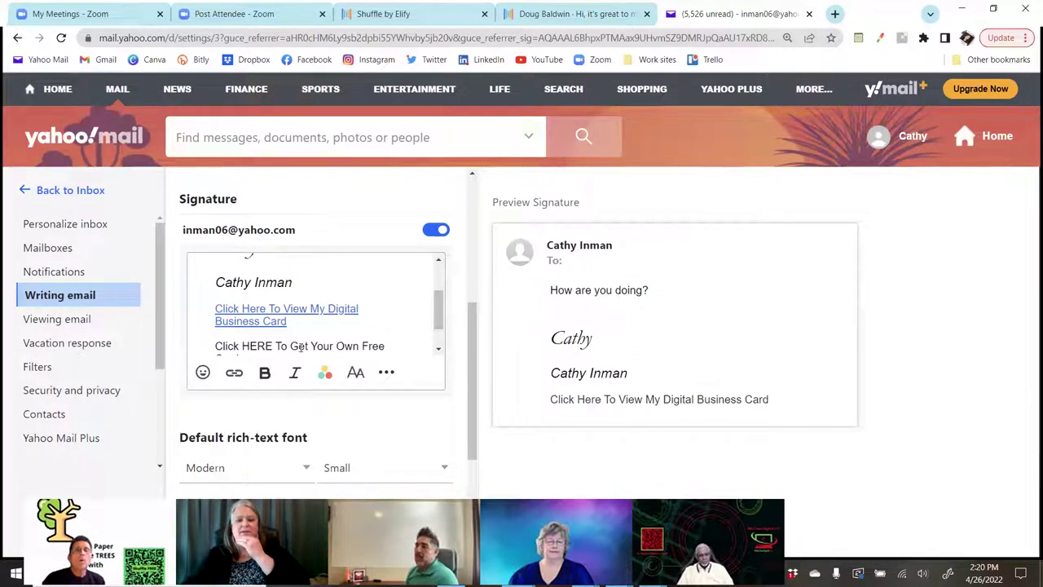
Switch to Shuffle and close the Yahoo Email Footer 4/2022 campaign to return to the card list.
left_click(580, 8)
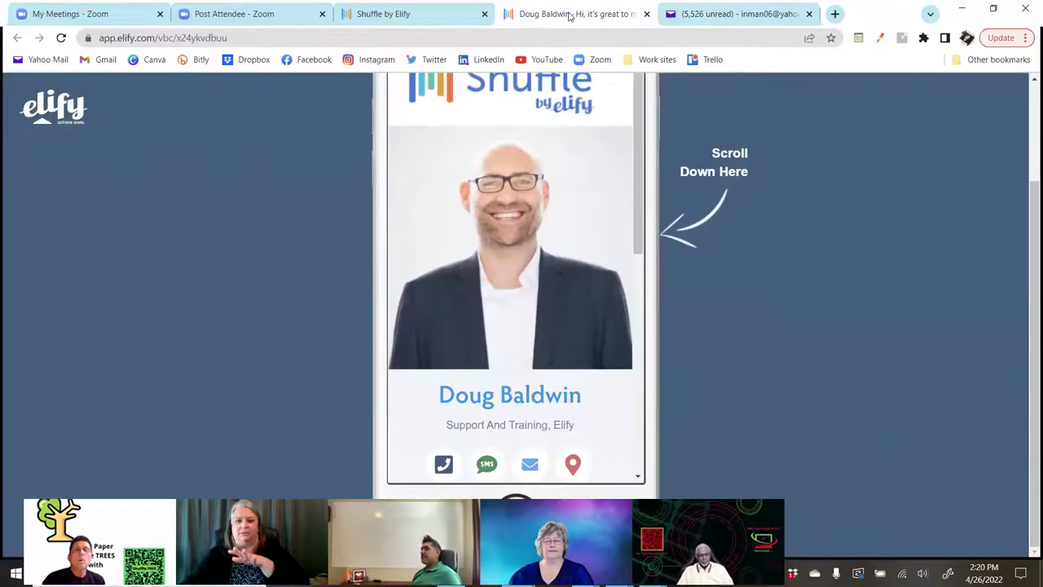
left_click(417, 12)
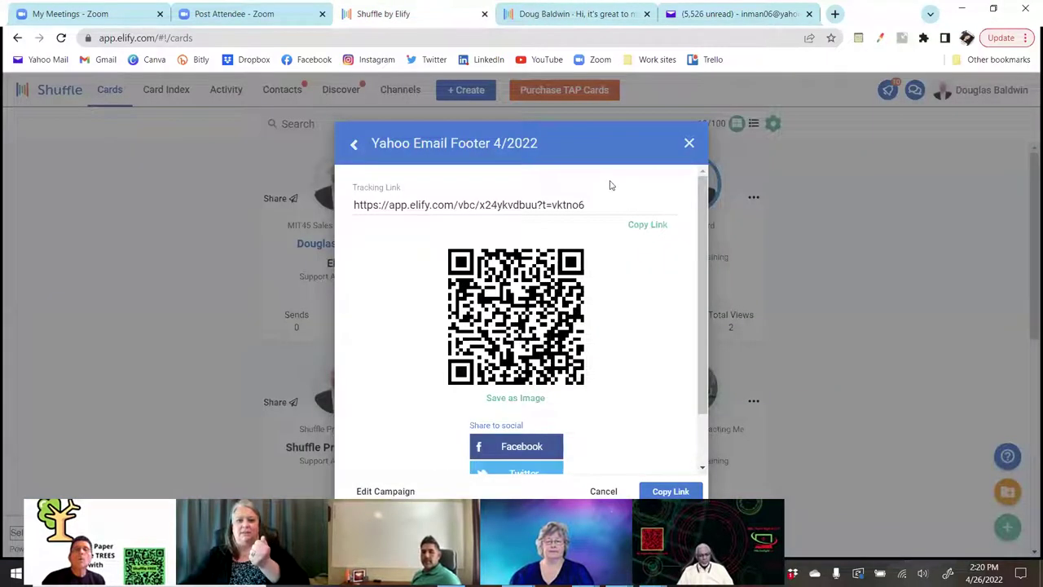
left_click(689, 144)
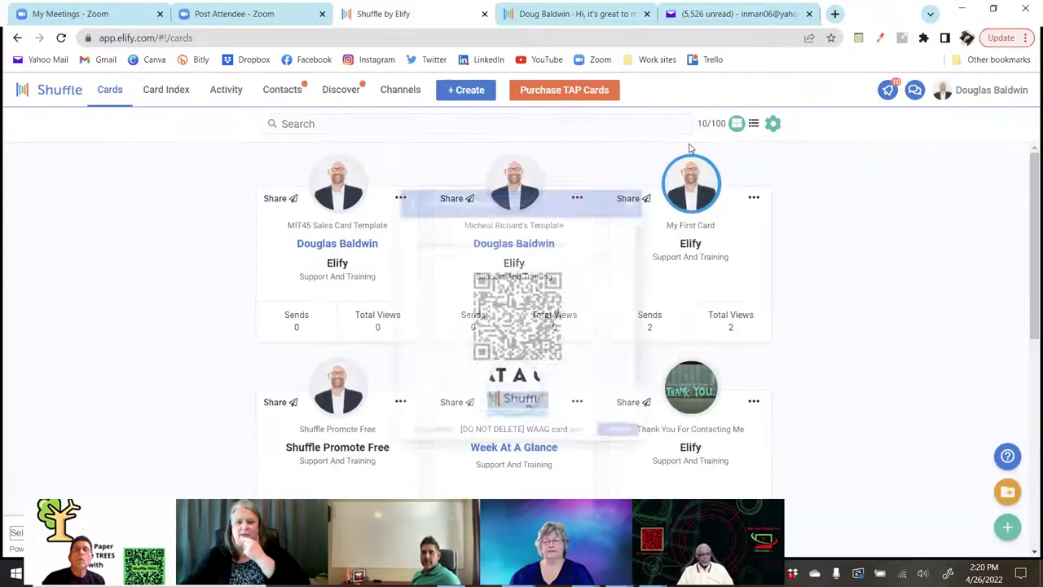
View the account options and the choice of builders for a new card, and close both.
left_click(984, 93)
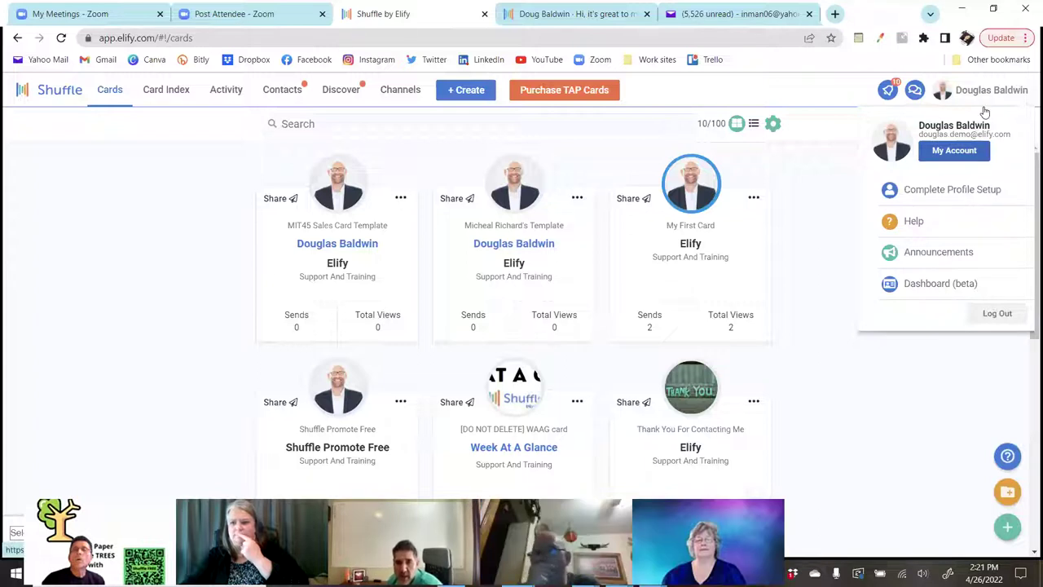
left_click(812, 237)
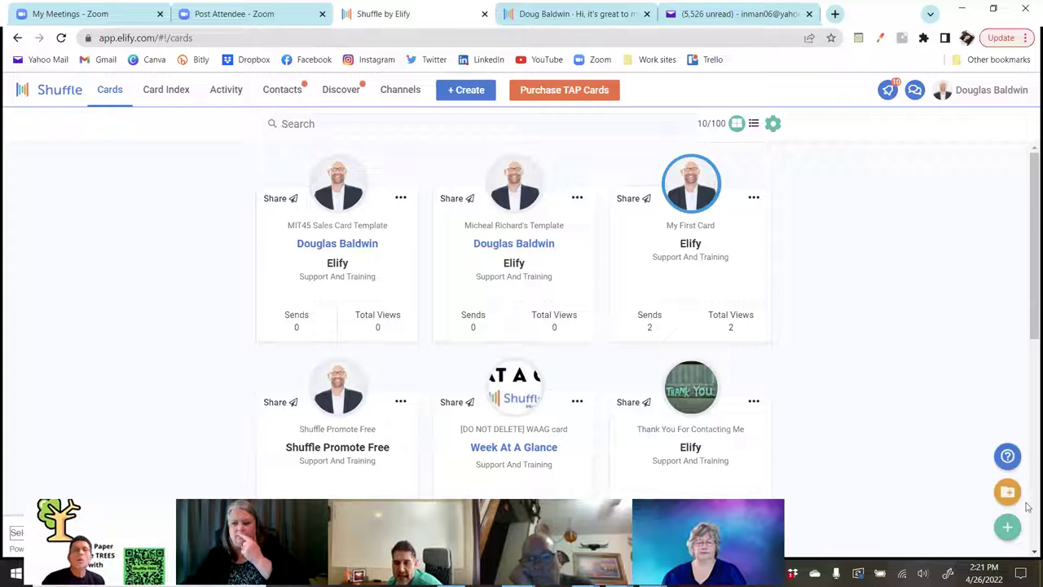
left_click(1007, 526)
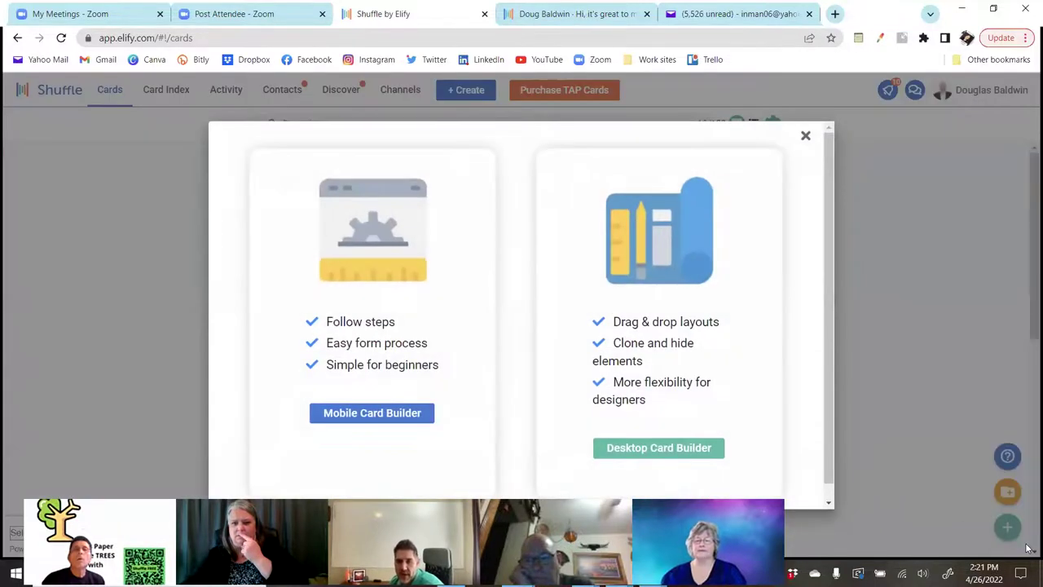
left_click(806, 137)
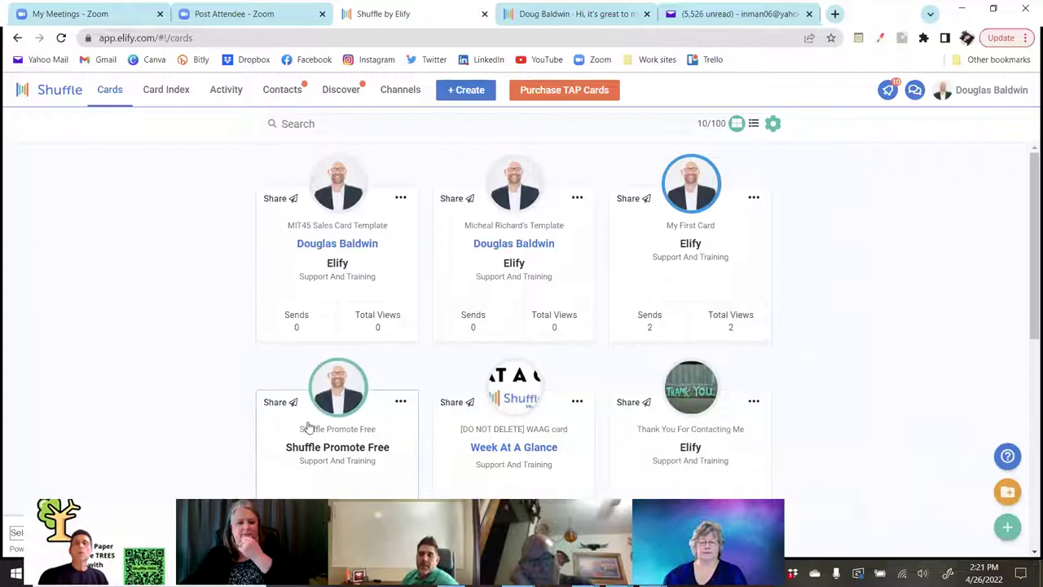
Preview the Shuffle Promote Free card in its own browser tab, select its web address, and close the preview.
left_click(400, 405)
left_click(381, 365)
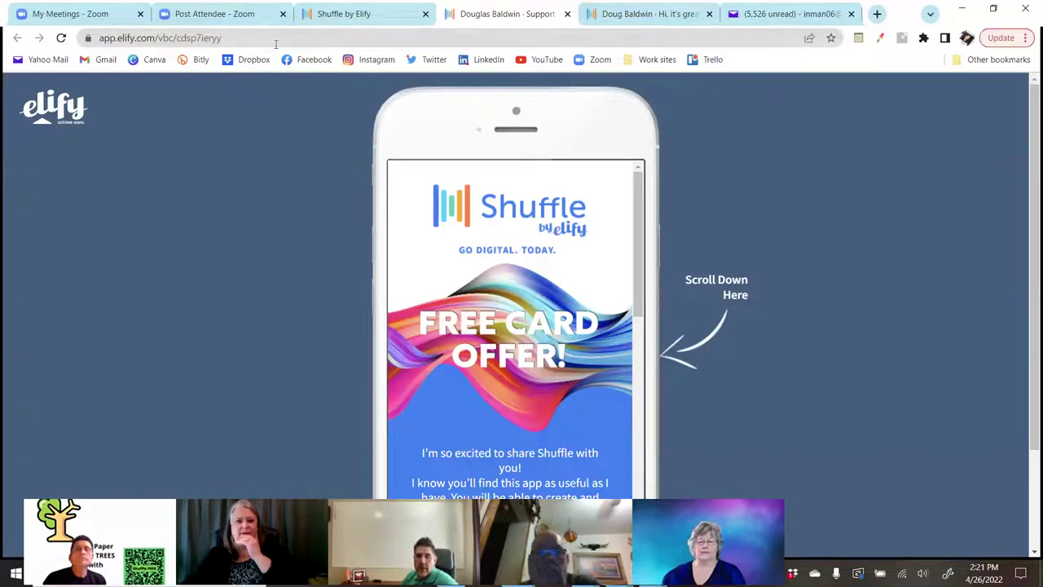
left_click(245, 37)
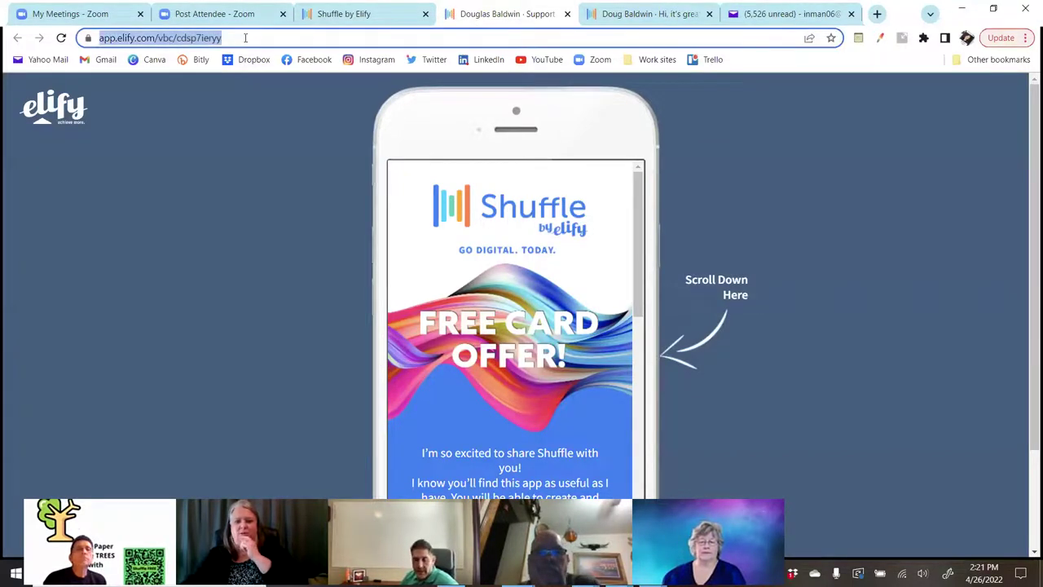
left_click(567, 14)
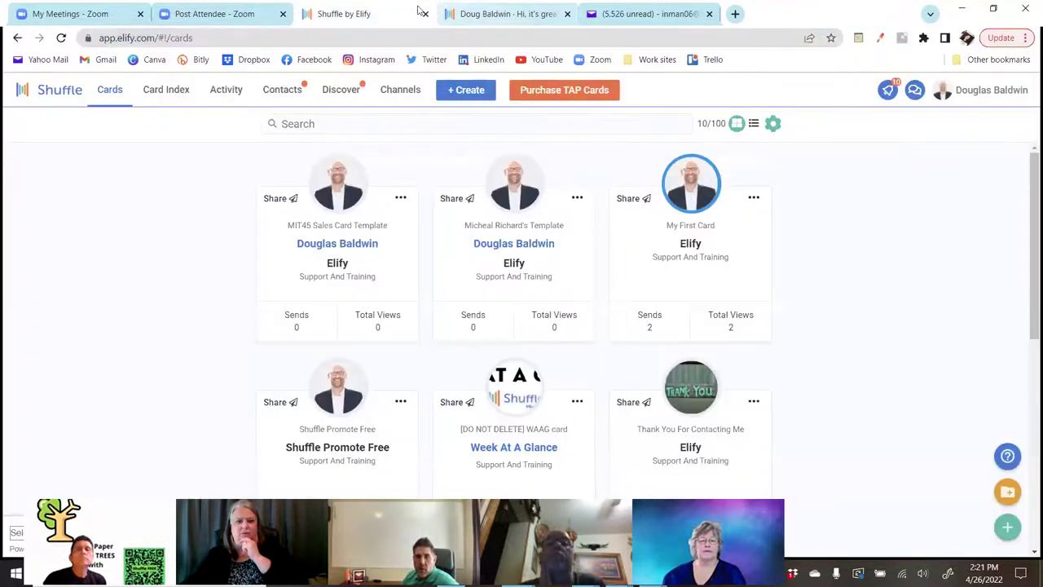
Start a campaign for the Shuffle Promote Free card named "Yahoo Email Footer Free Card Offer" with email notification off.
left_click(400, 401)
scroll(396, 403, "down", 1)
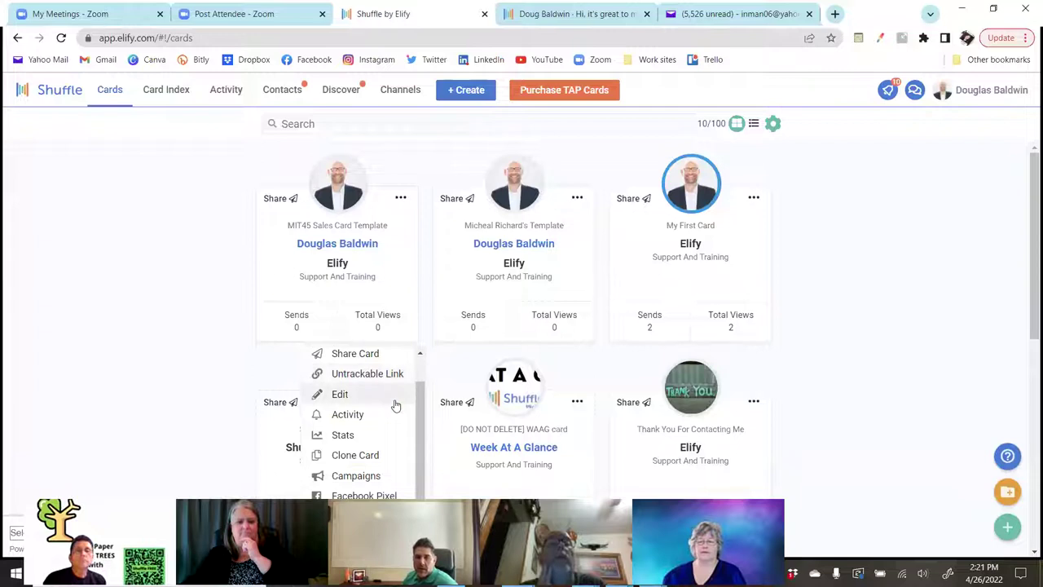
left_click(356, 475)
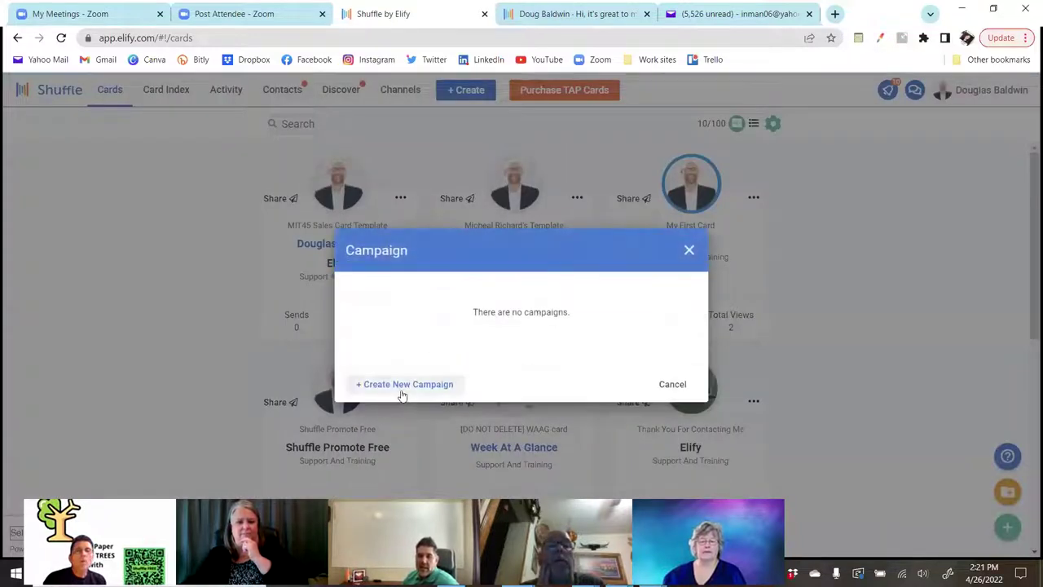
left_click(403, 385)
left_click(400, 203)
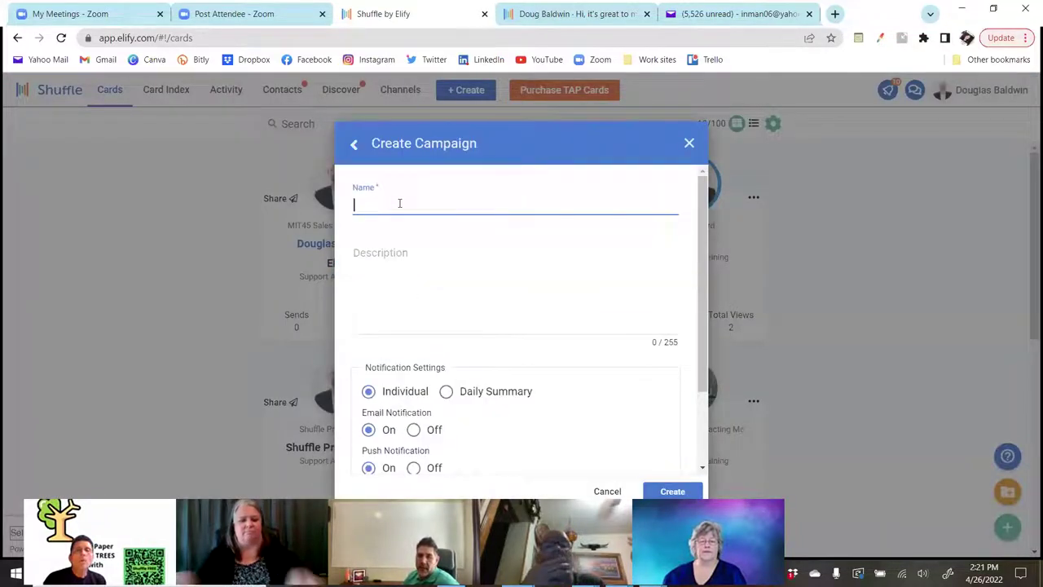
type("Yahoo ")
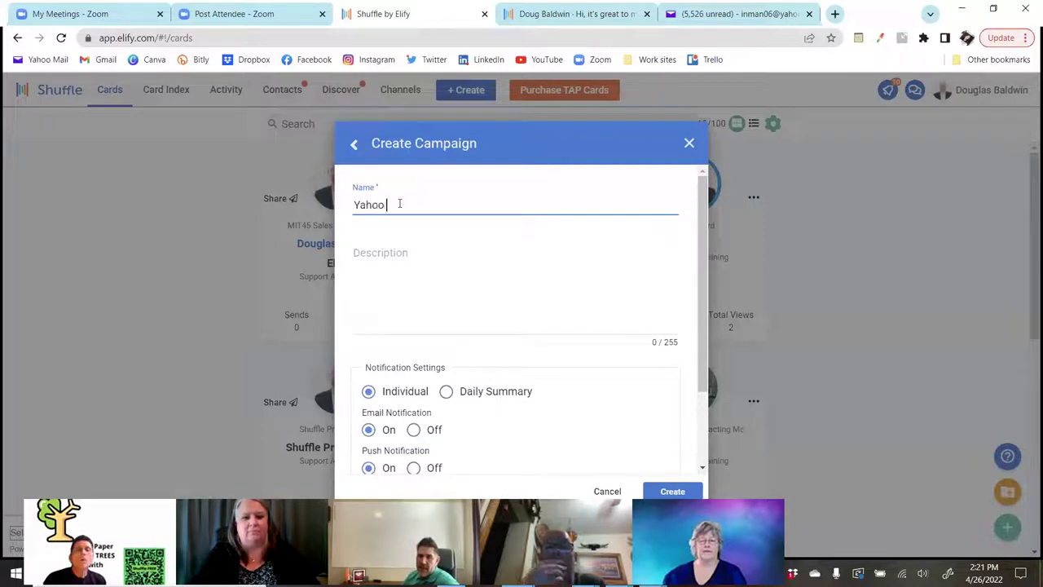
type("Email Footer ")
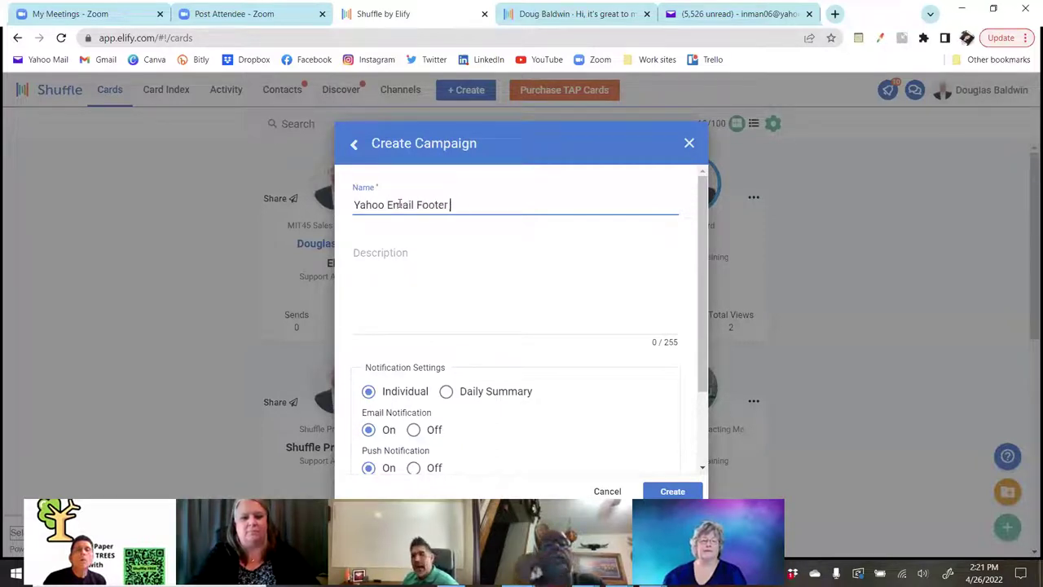
type("Free Card")
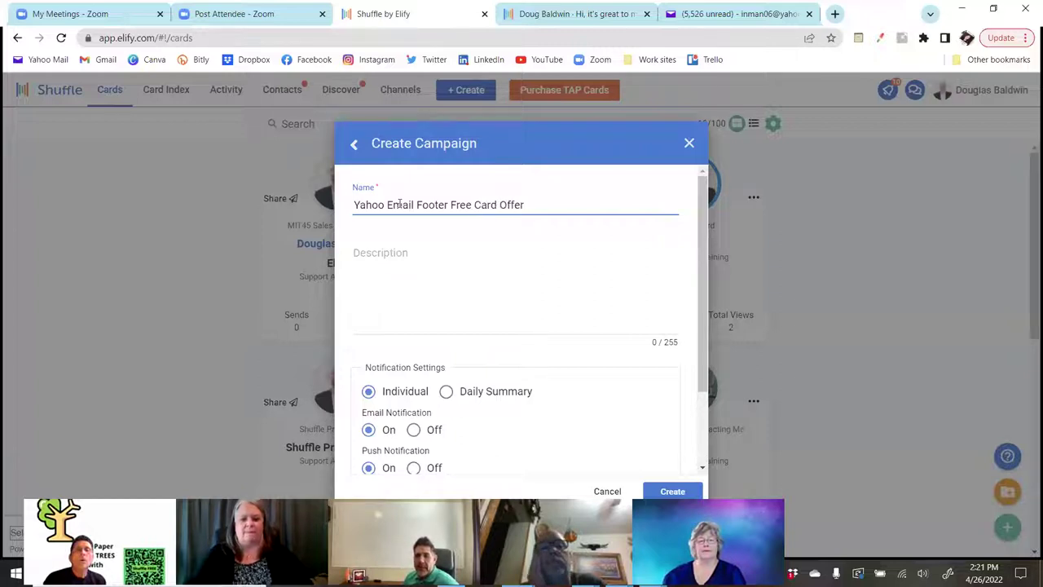
type(" Offer")
scroll(440, 297, "down", 2)
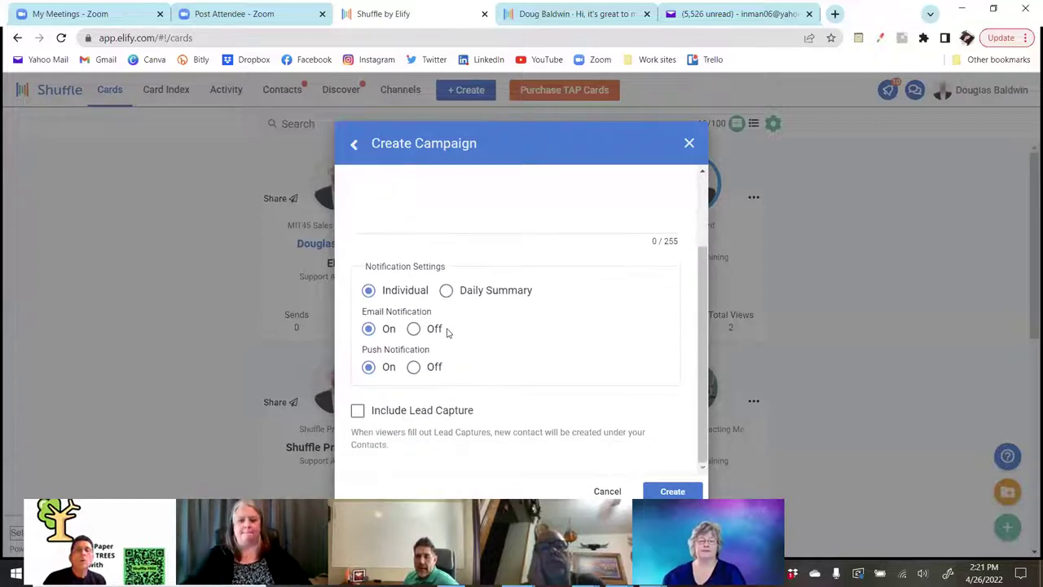
left_click(413, 330)
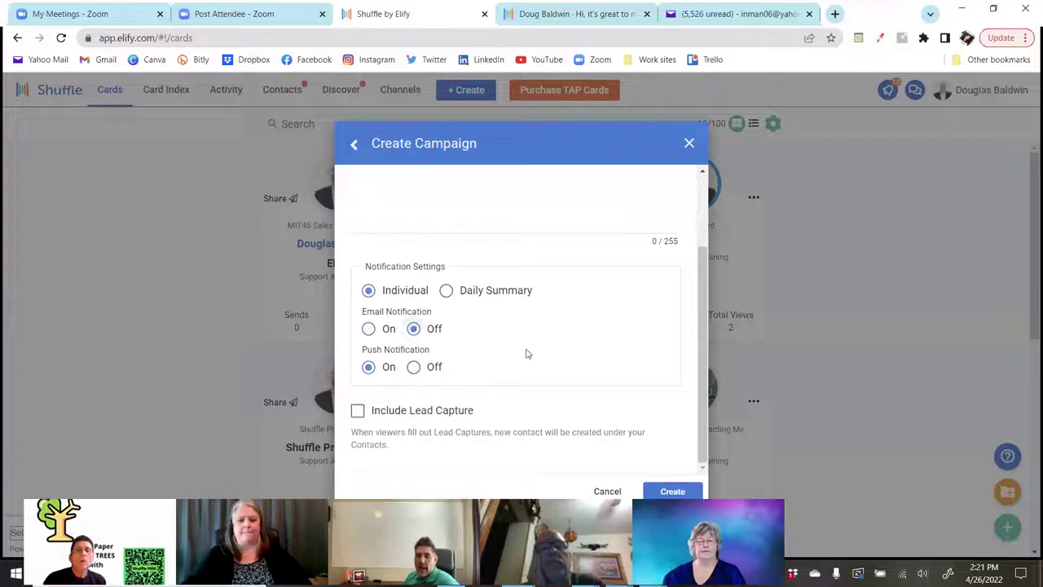
Include a lead capture shown at the bottom, titled "Have a Question? Contact Me (no spam, I promise!)".
left_click(358, 412)
scroll(454, 410, "up", 1)
scroll(456, 410, "down", 1)
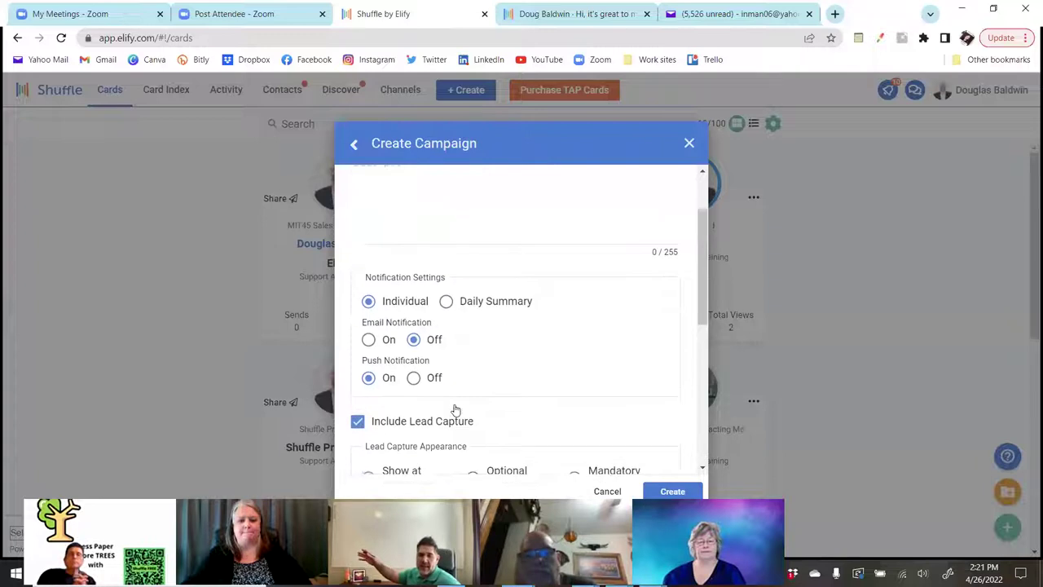
scroll(454, 409, "down", 5)
scroll(436, 331, "up", 2)
left_click(431, 299)
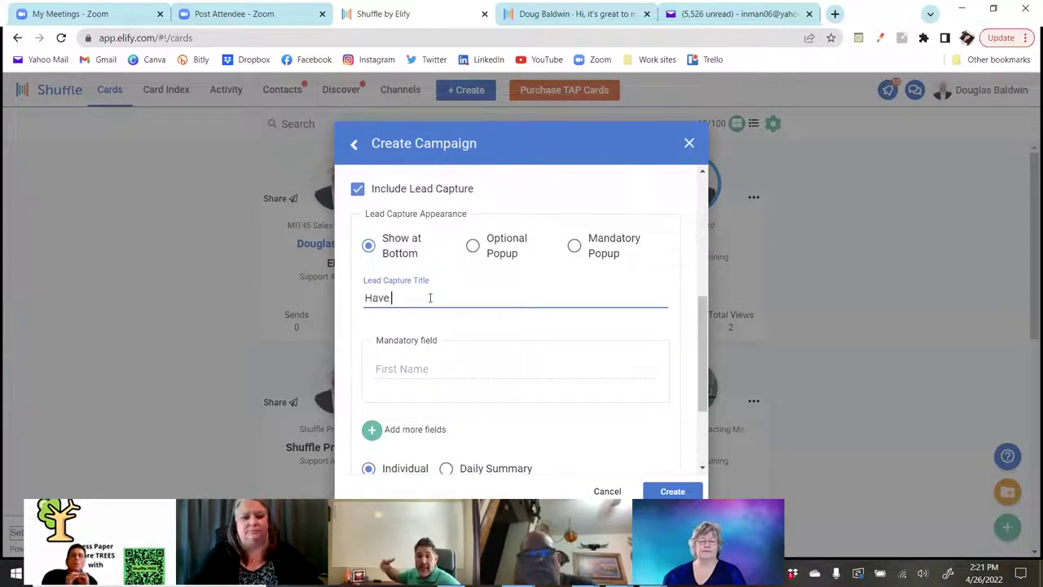
type("Have a Question? Contact Me (no spam, I promise!")
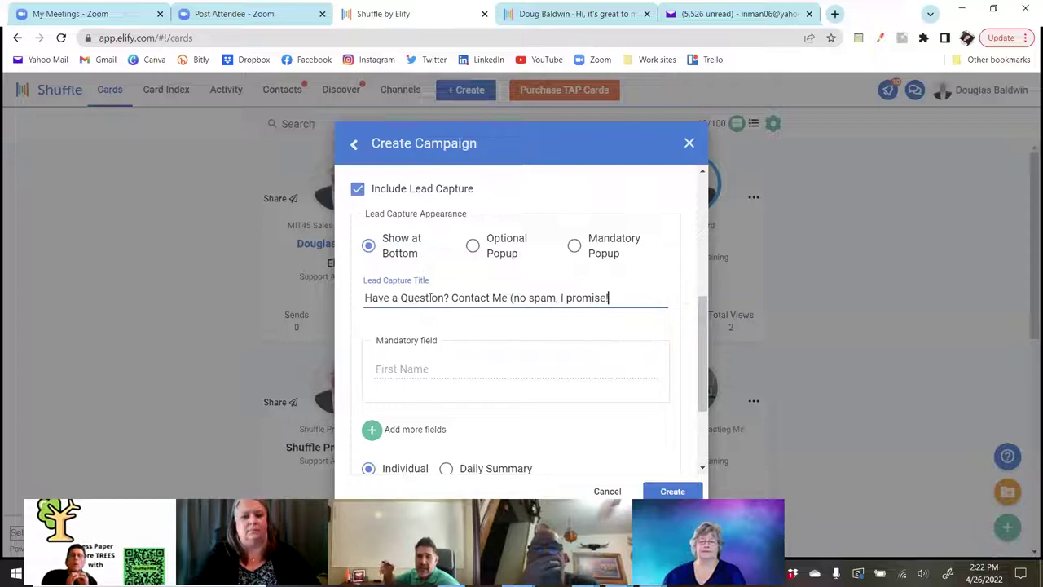
Add two optional short text fields titled "Email" and "Phone" to the lead capture form.
left_click(375, 438)
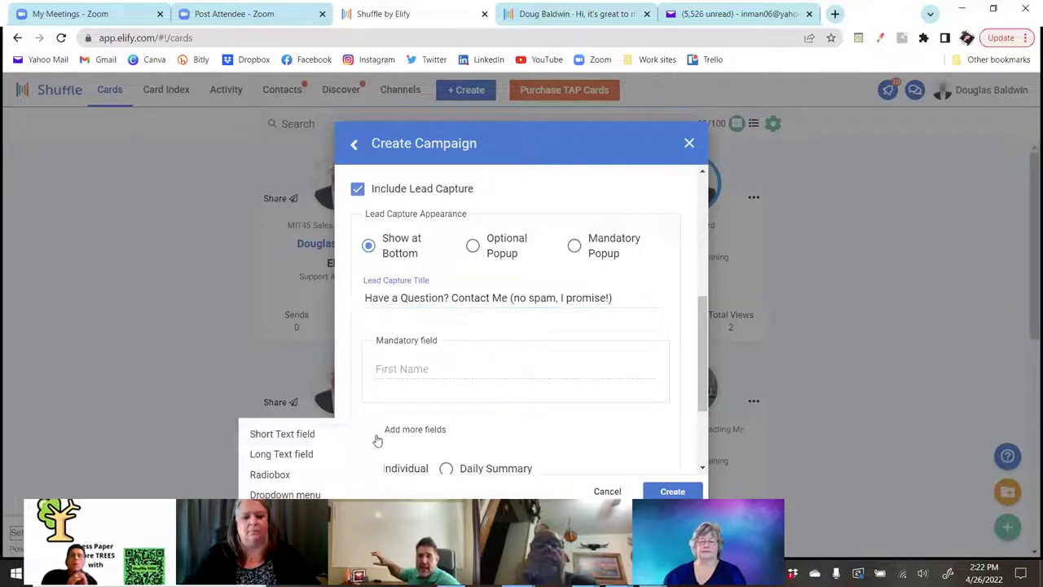
left_click(305, 433)
left_click(399, 459)
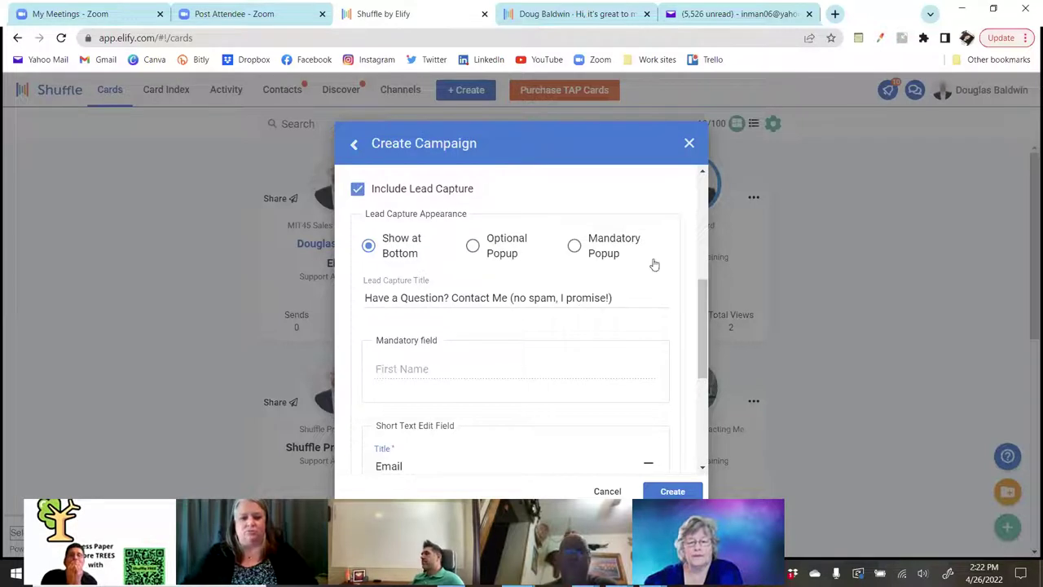
scroll(602, 354, "down", 2)
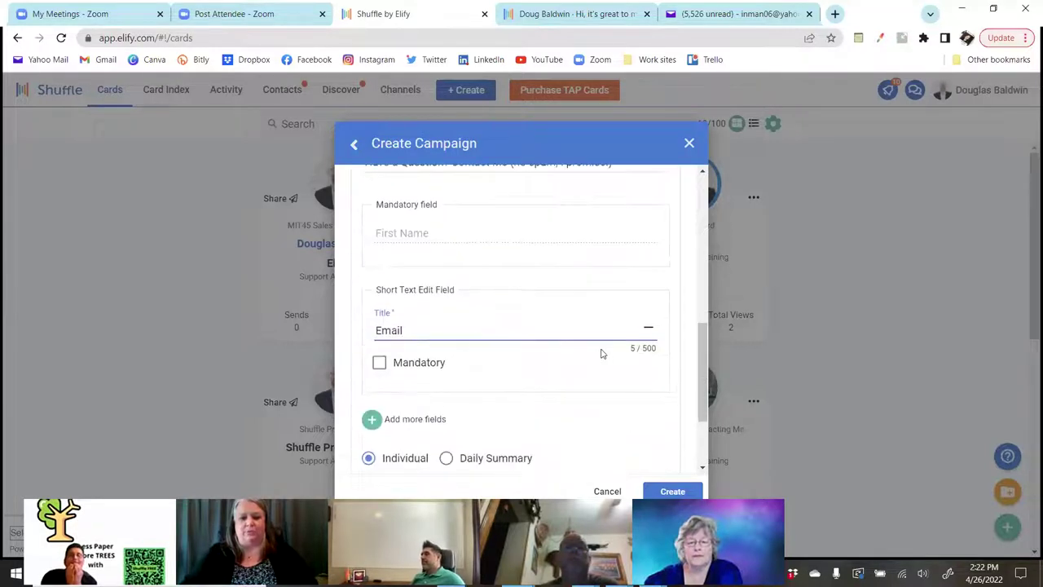
left_click(370, 420)
left_click(322, 434)
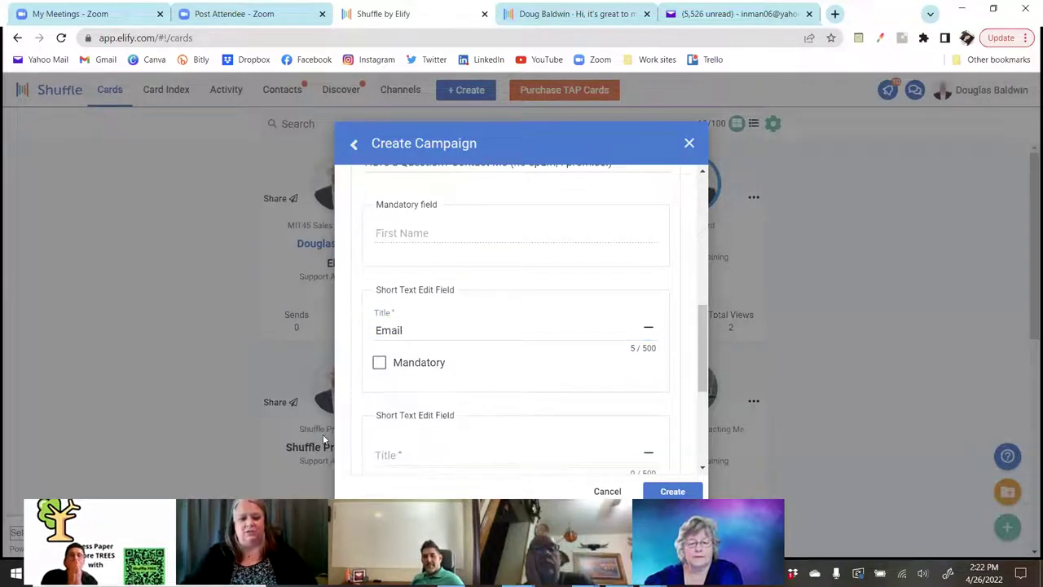
left_click(400, 452)
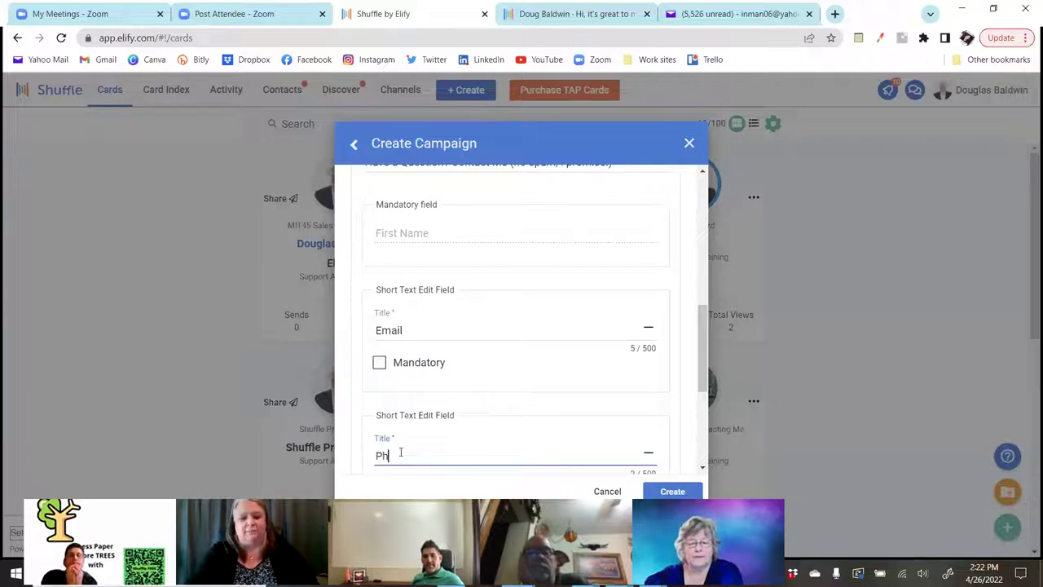
type("Phone")
Set the lead capture's email notification to off, then create the campaign and copy its tracking link.
scroll(443, 394, "up", 5)
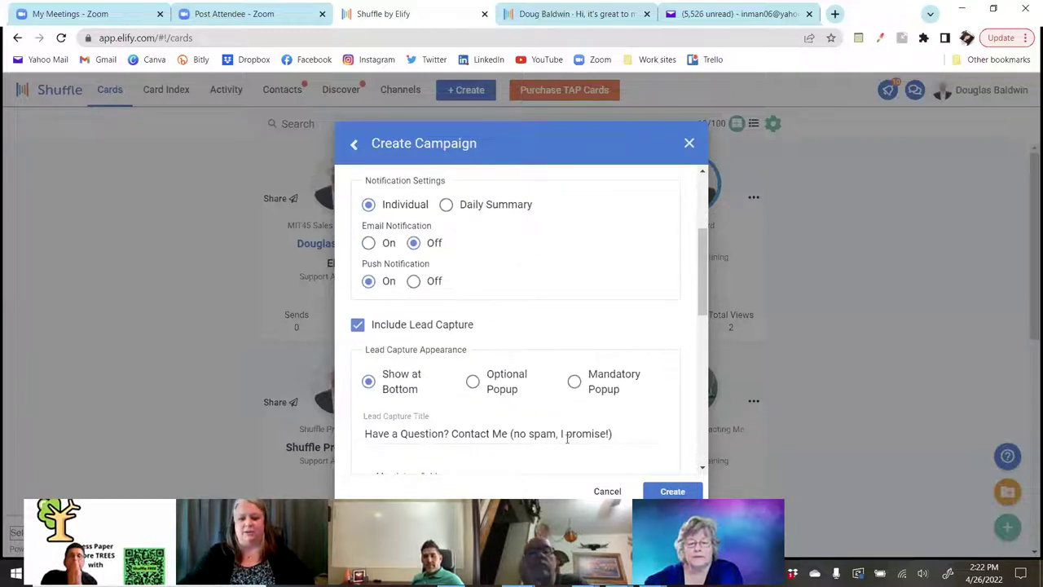
scroll(519, 437, "up", 3)
left_click_drag(705, 234, 702, 376)
scroll(702, 377, "down", 2)
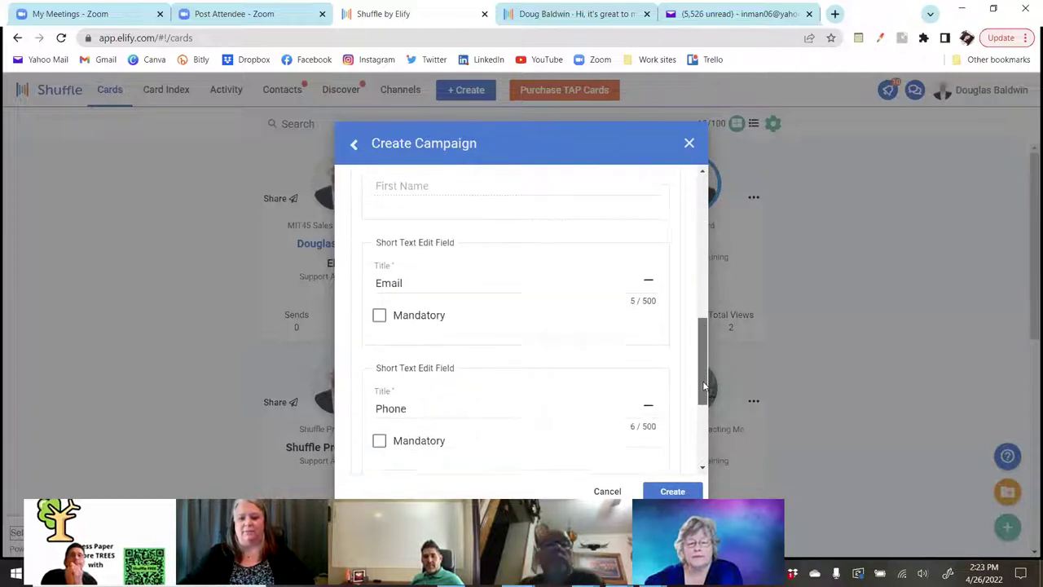
left_click(413, 452)
scroll(705, 372, "down", 2)
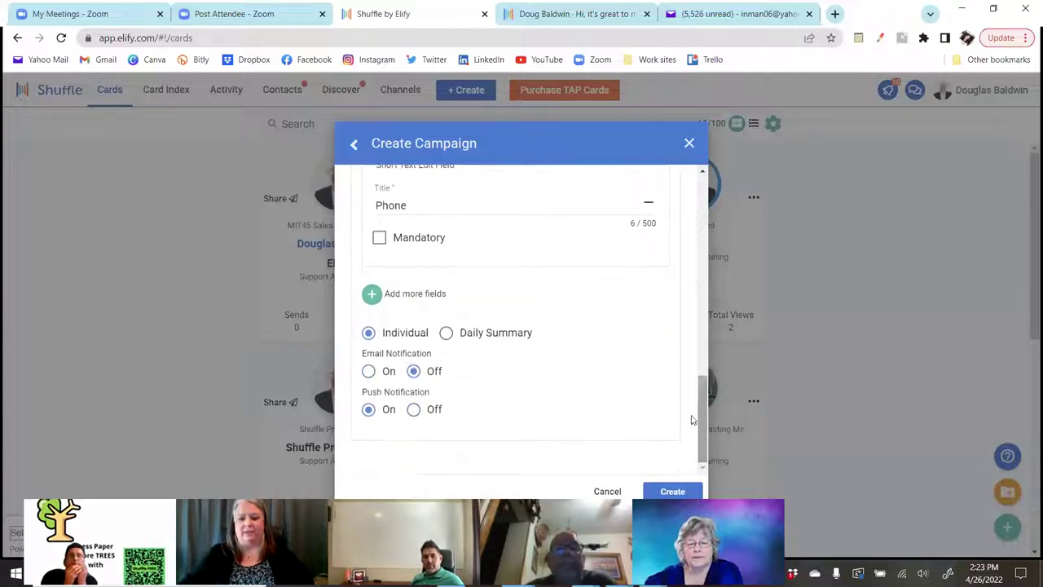
left_click(668, 489)
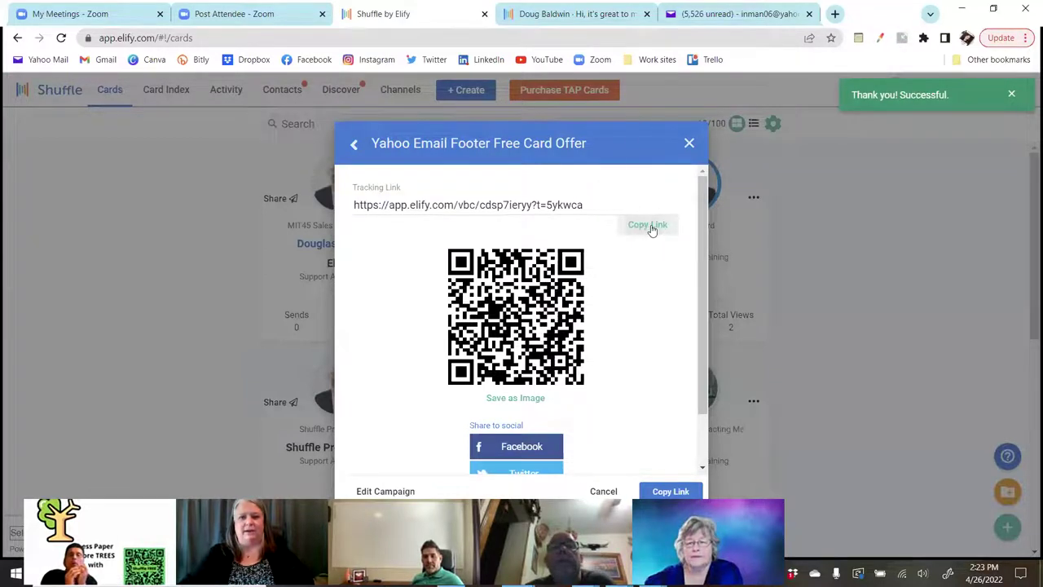
Switch to the Yahoo Mail signature settings and go to the free card line in the signature.
left_click(721, 14)
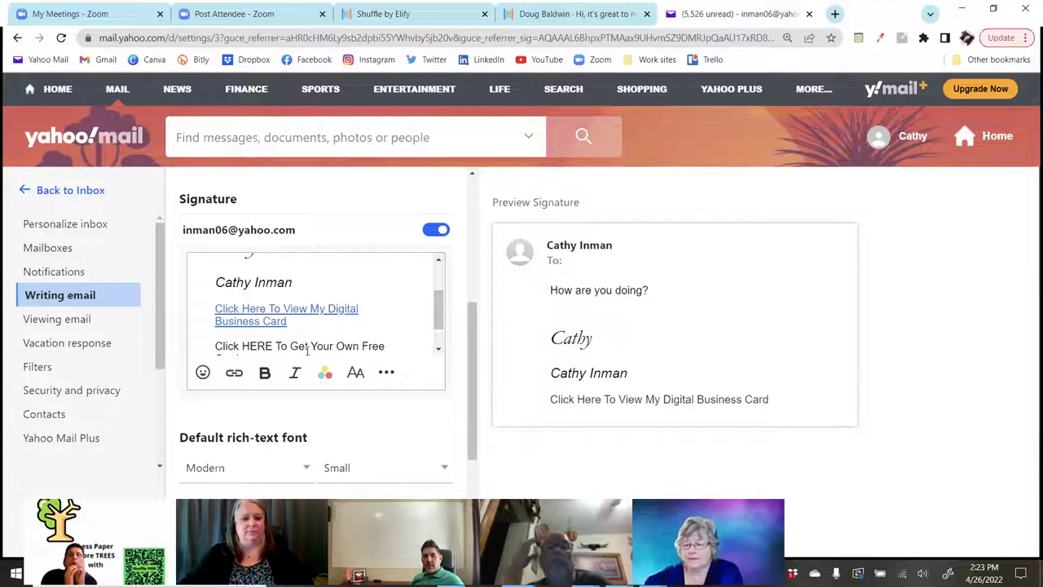
scroll(246, 320, "down", 1)
triple_click(246, 320)
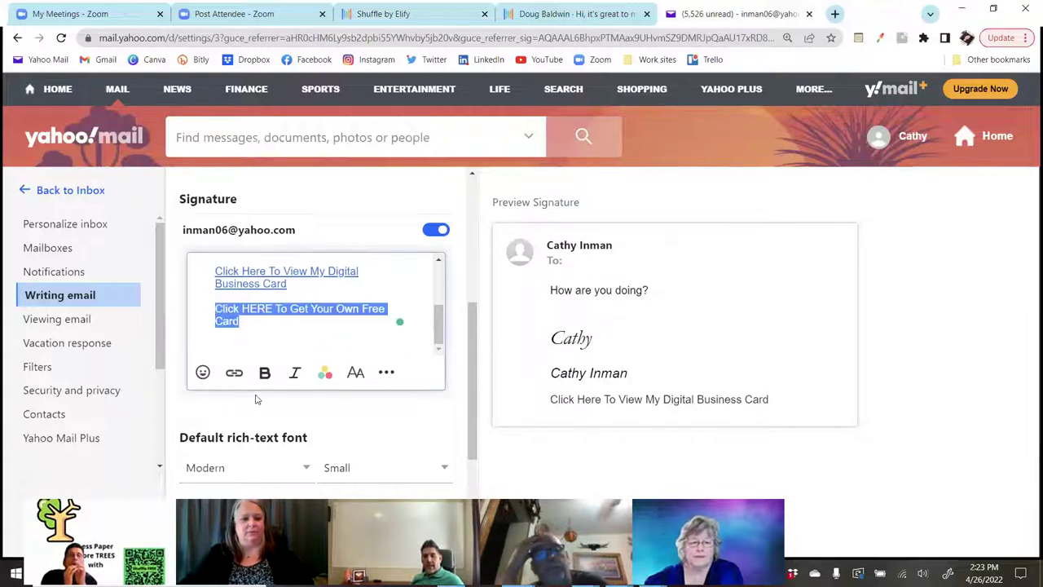
left_click(234, 373)
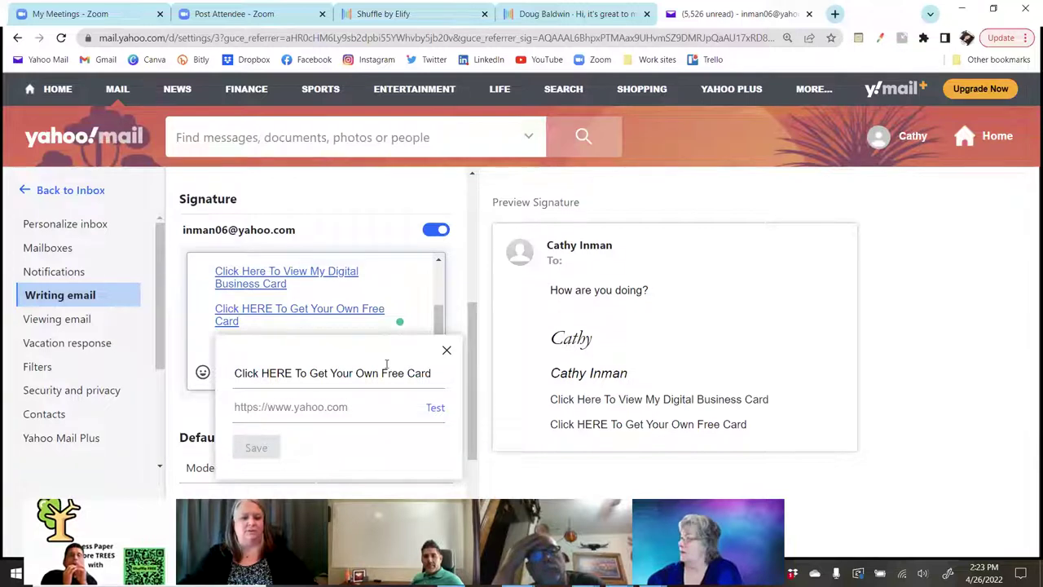
left_click(453, 351)
left_click_drag(273, 309, 218, 309)
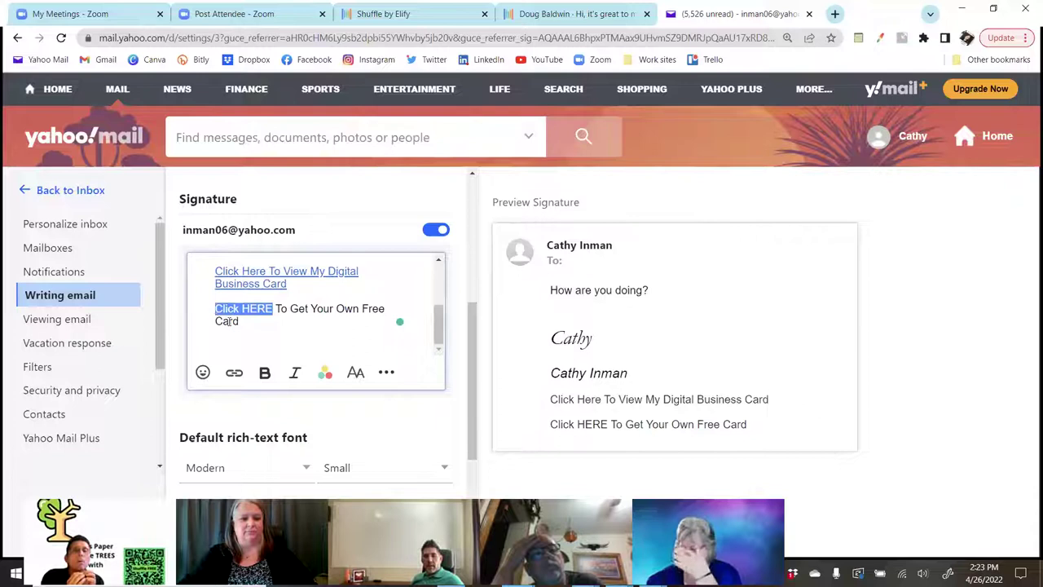
left_click(233, 374)
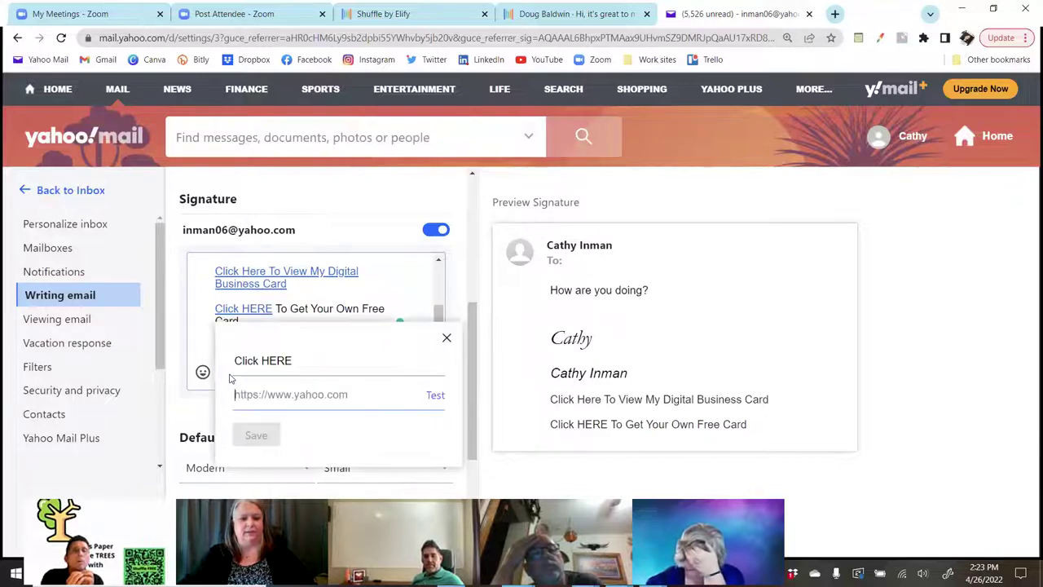
type("https://app.elify.com/vbc/cdsp7ieryy?t=5ykwca")
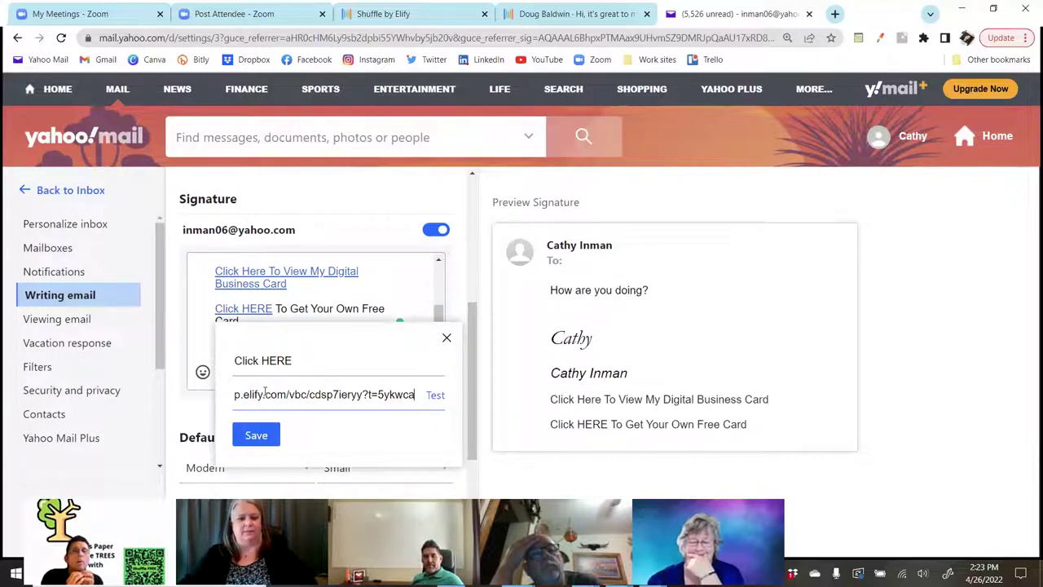
left_click(257, 436)
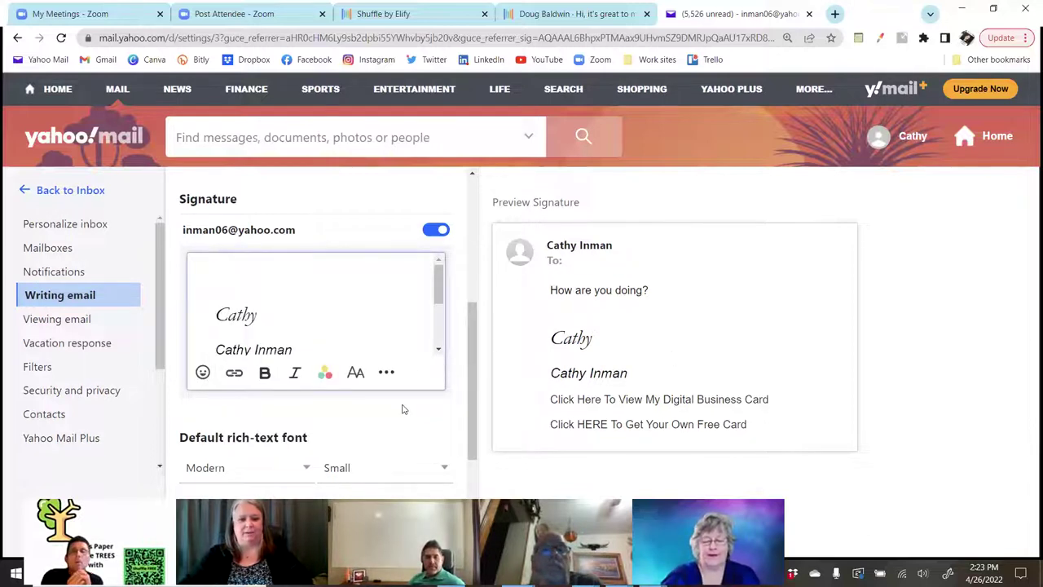
Return to the inbox from the settings and start a new email that carries the signature.
scroll(419, 413, "down", 3)
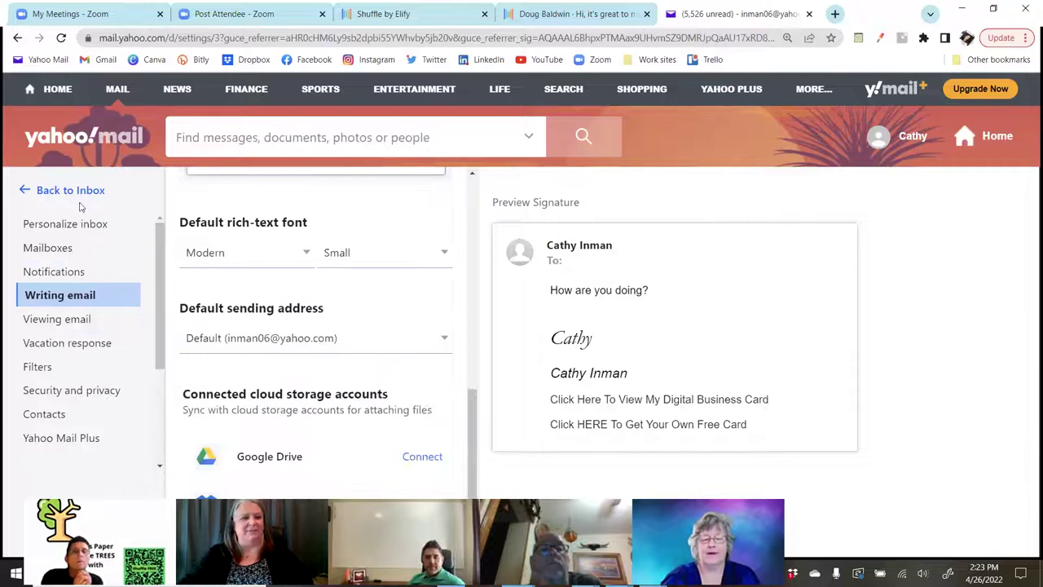
left_click(74, 191)
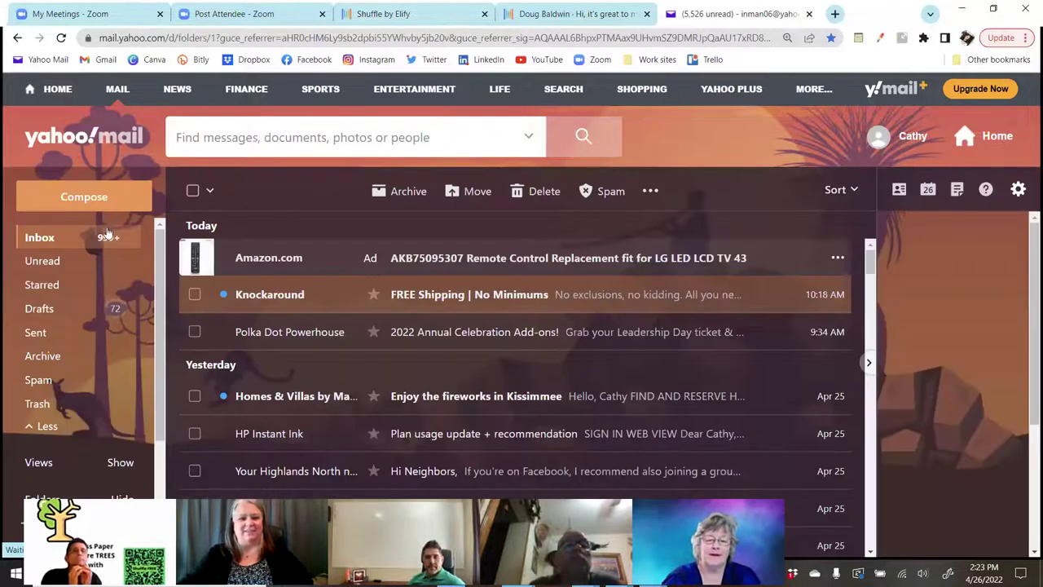
left_click(84, 196)
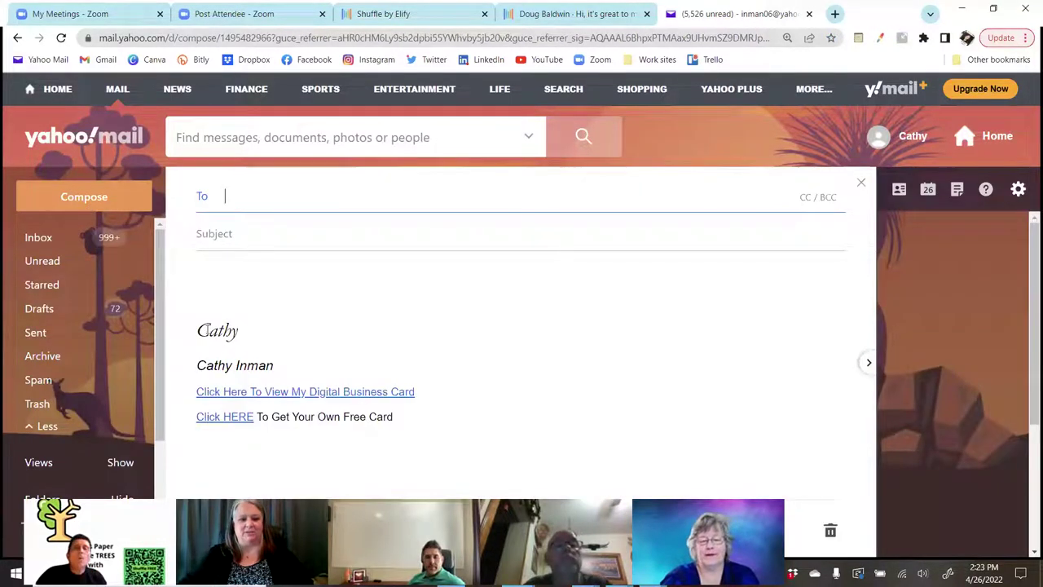
Write a short message body above the signature with a greeting and the line "It was great to see you today".
left_click(228, 280)
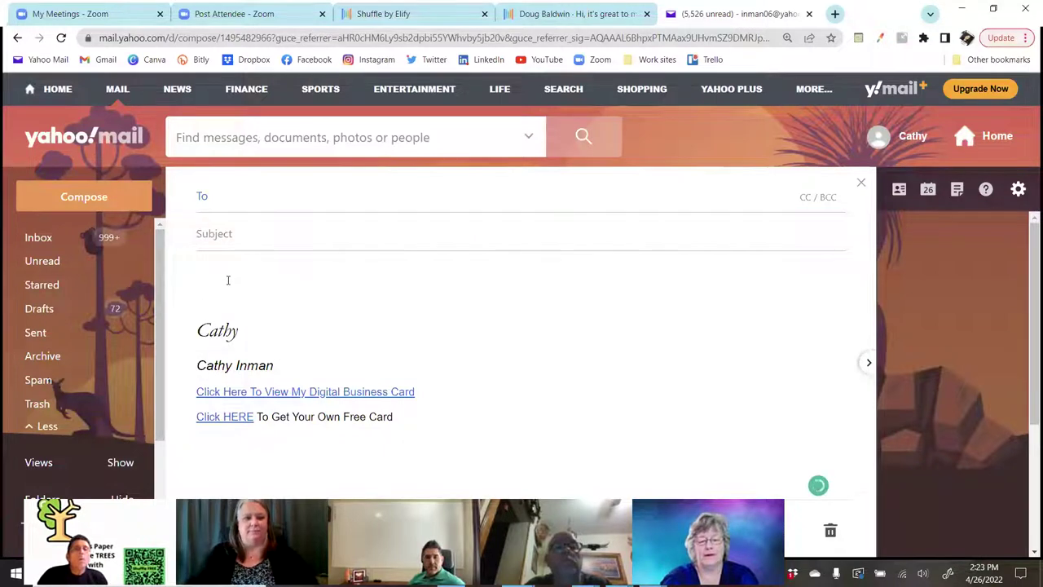
type("Hi ER")
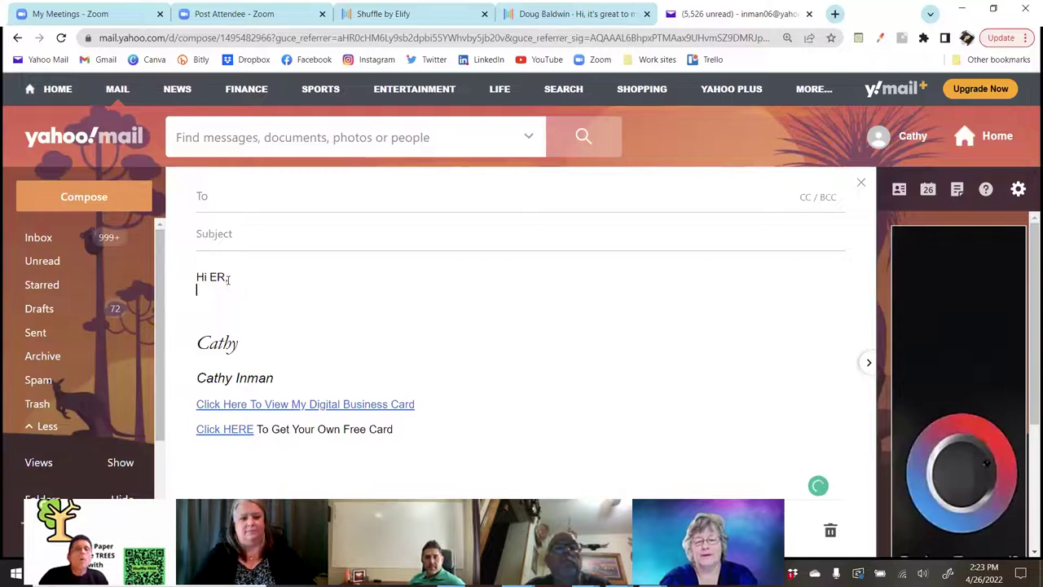
key("Return")
type("It was ")
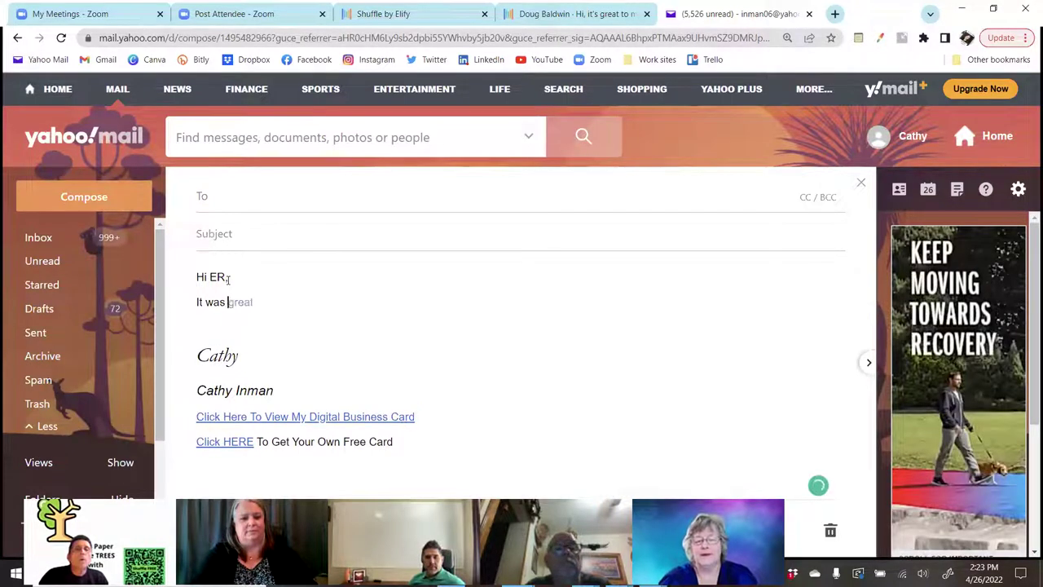
type("great to see")
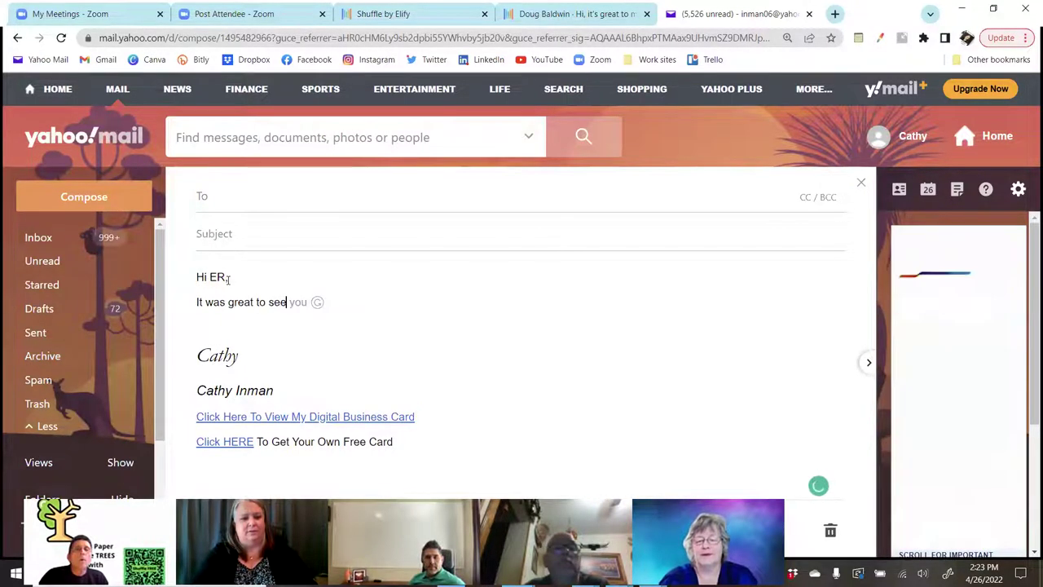
type(" you today")
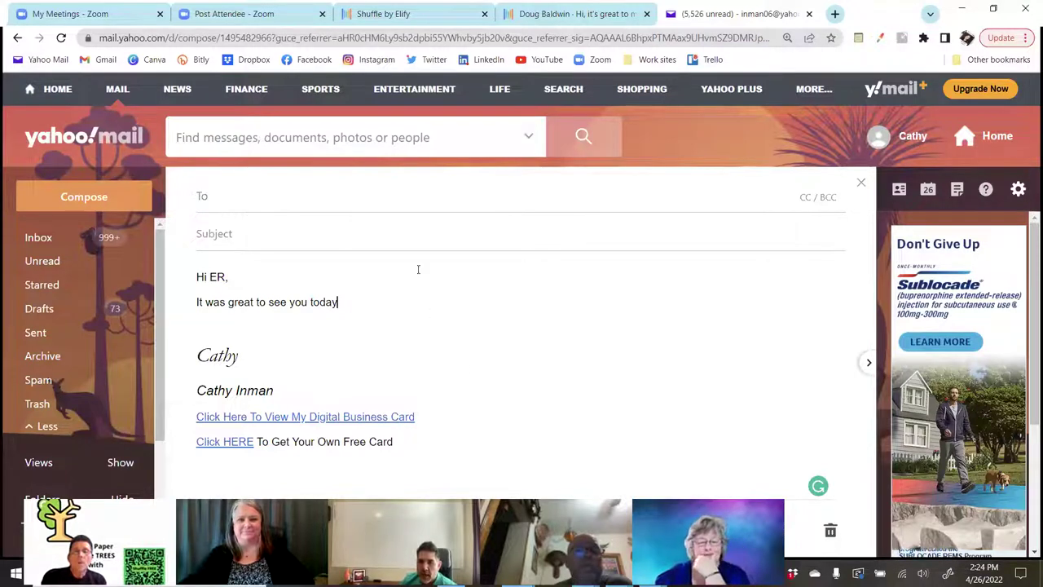
Switch to Shuffle and close the Yahoo Email Footer Free Card Offer campaign to return to the card list.
left_click(416, 20)
left_click(691, 145)
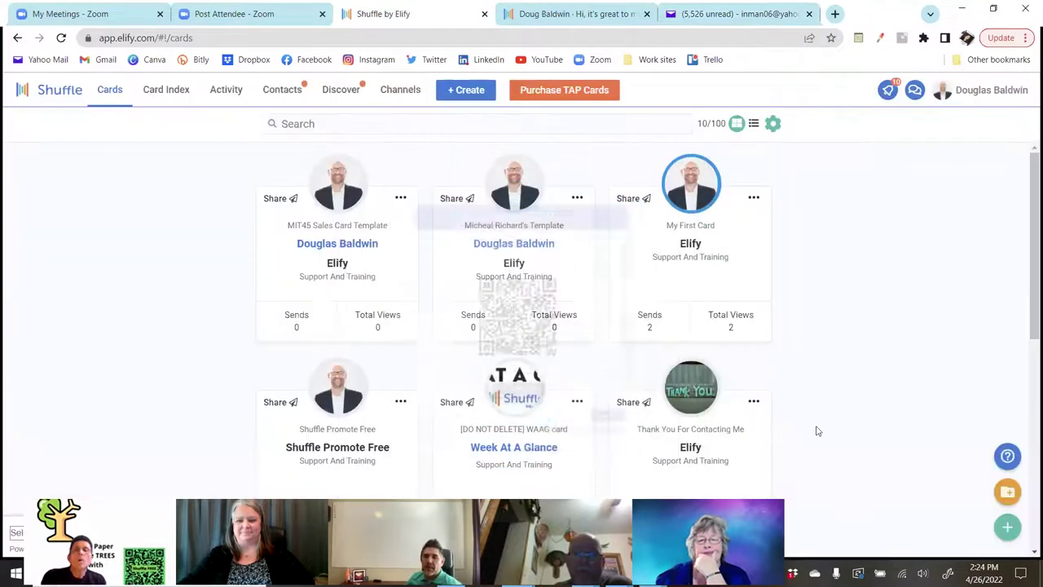